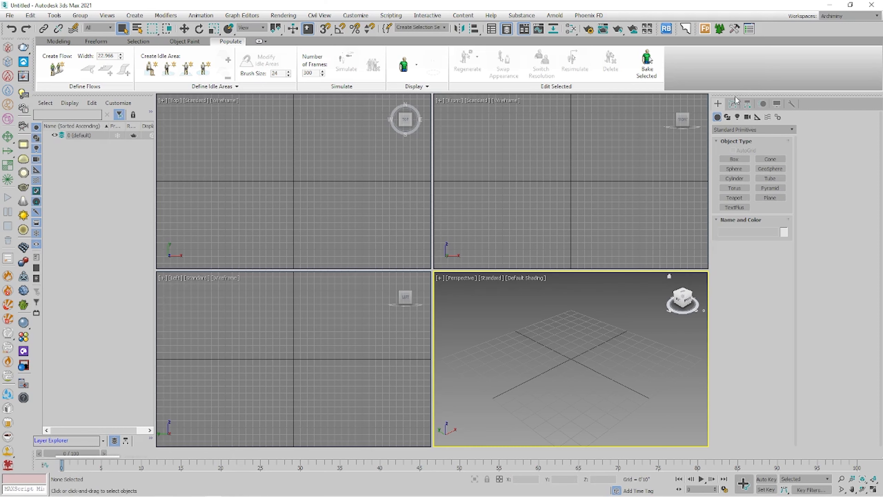
Create a pivot door in the maximized Perspective view, about 4'1" wide, 1'2" deep and 4'6" high.
{"action": "left_click", "coordinate": [750, 130]}
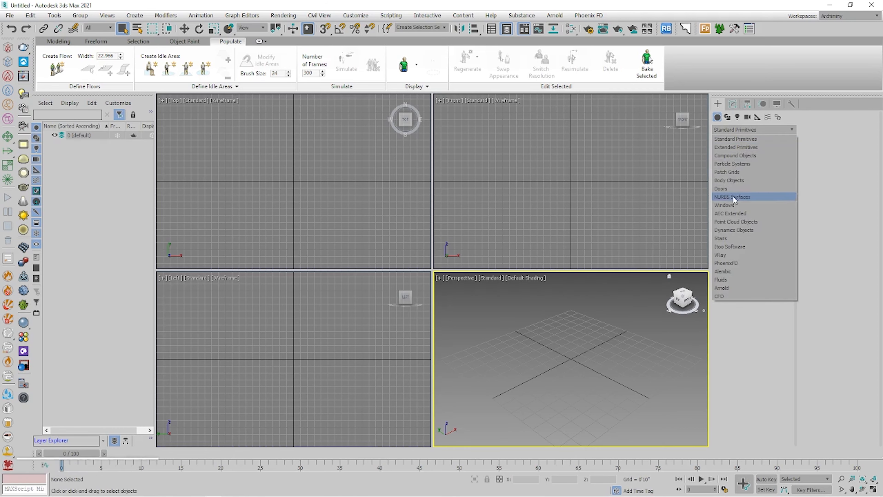
{"action": "left_click", "coordinate": [722, 190]}
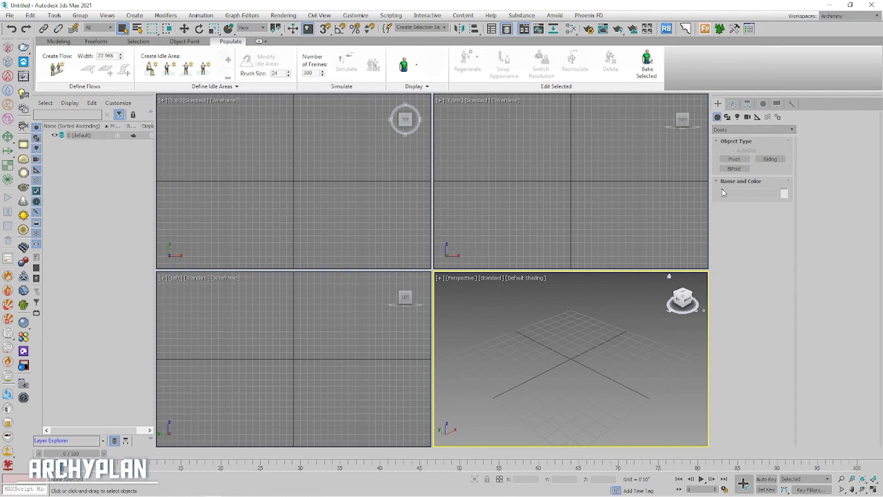
{"action": "left_click", "coordinate": [735, 159]}
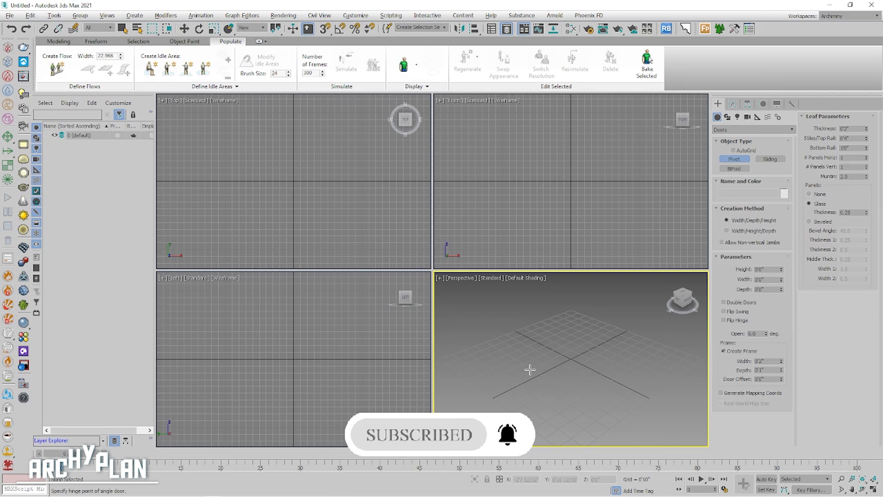
{"action": "key", "text": "alt+w"}
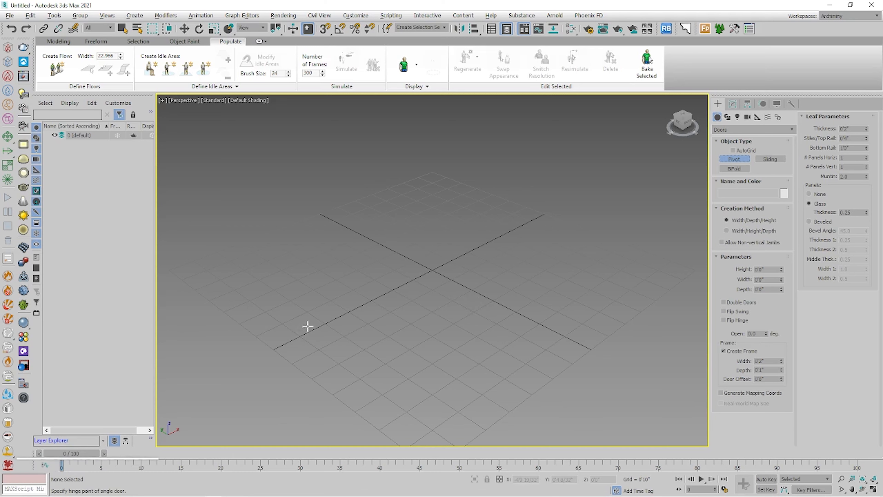
{"action": "left_click_drag", "start_coordinate": [294, 326], "coordinate": [426, 284]}
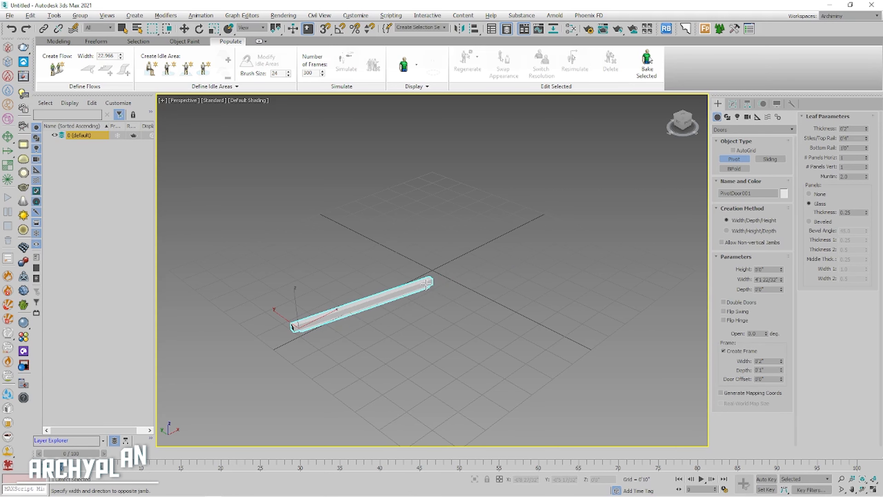
{"action": "left_click_drag", "start_coordinate": [426, 285], "coordinate": [427, 284]}
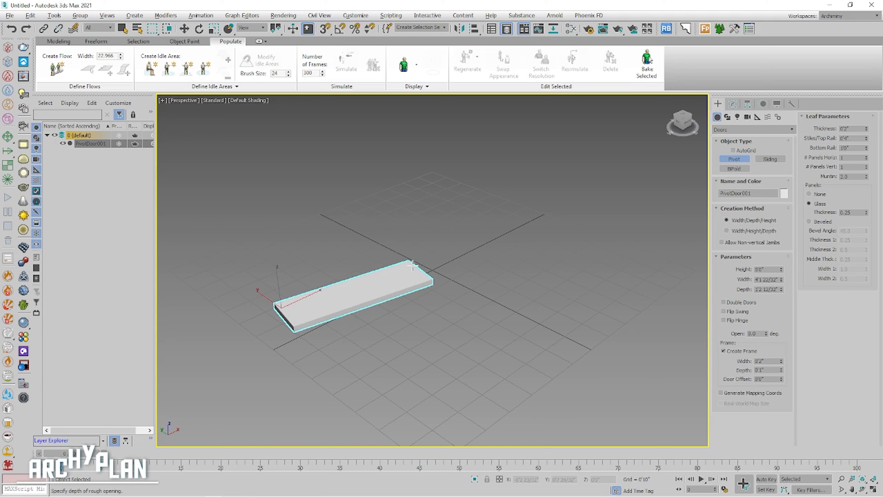
{"action": "left_click", "coordinate": [412, 265]}
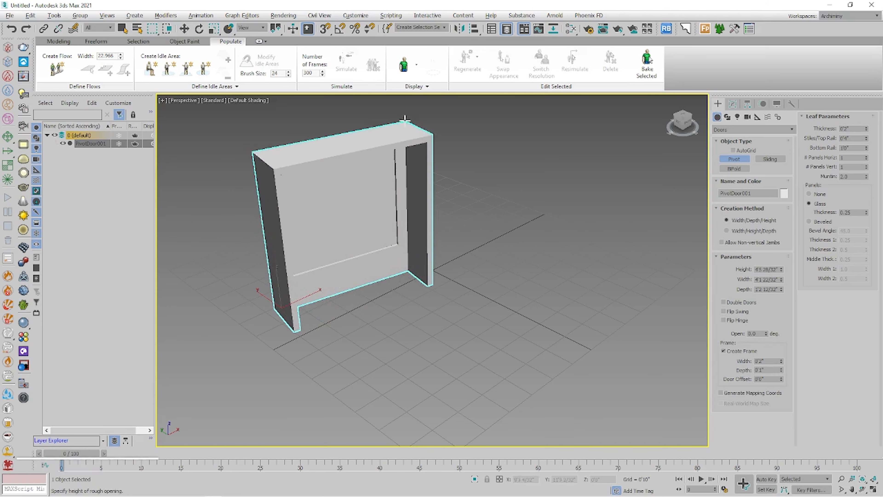
{"action": "left_click", "coordinate": [409, 121]}
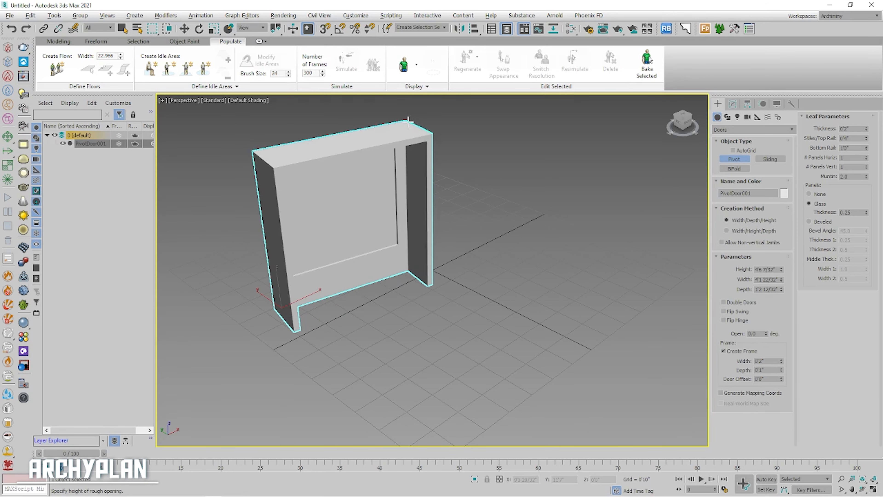
{"action": "middle_click_drag", "start_coordinate": [378, 191], "coordinate": [440, 248]}
{"action": "right_click", "coordinate": [425, 228]}
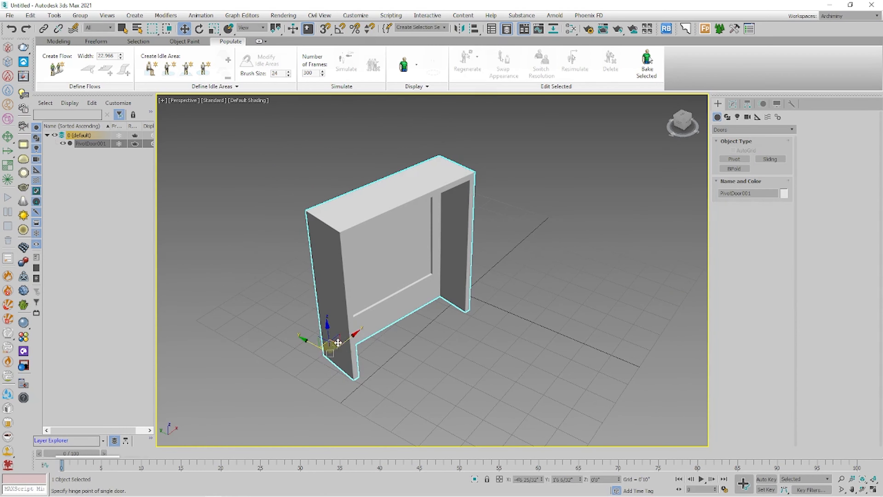
{"action": "mouse_move", "coordinate": [401, 320]}
{"action": "middle_mouse_down", "text": "alt"}
{"action": "mouse_move", "coordinate": [385, 315]}
{"action": "mouse_move", "coordinate": [397, 321]}
{"action": "middle_mouse_up", "text": "alt"}
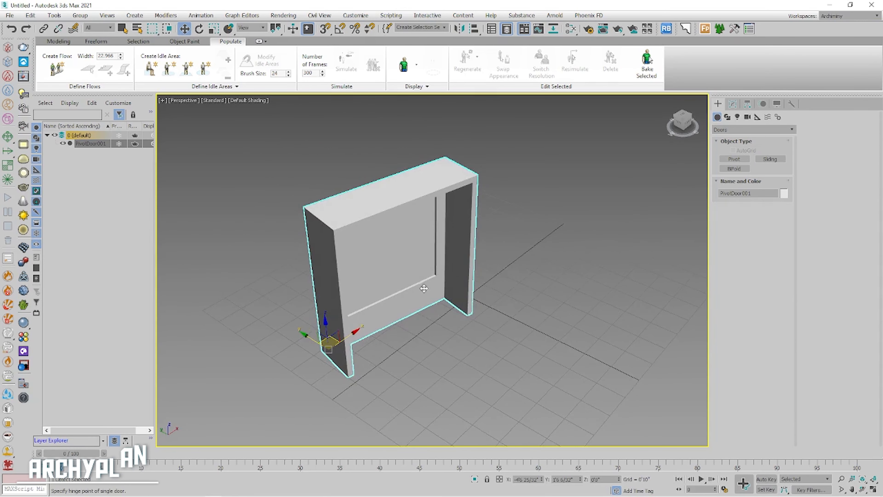
Set the pivot door's height to 7'.
{"action": "left_click", "coordinate": [733, 103]}
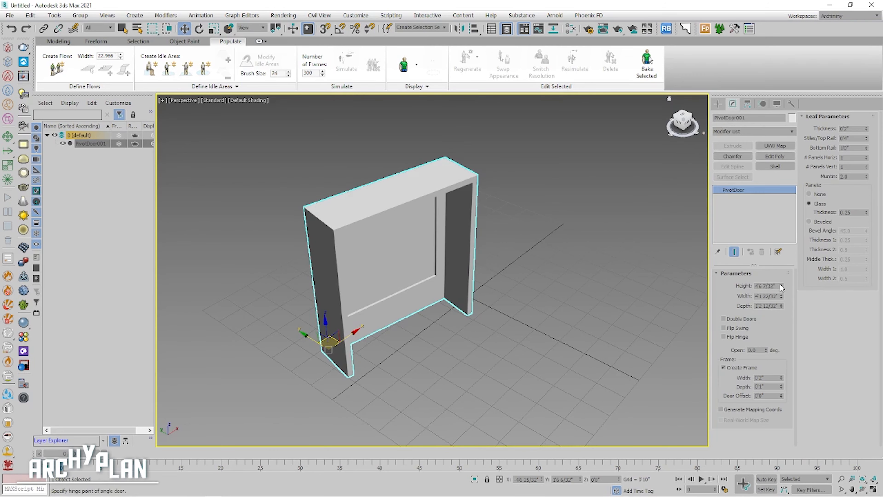
{"action": "mouse_move", "coordinate": [782, 284]}
{"action": "left_mouse_down"}
{"action": "mouse_move", "coordinate": [782, 271]}
{"action": "mouse_move", "coordinate": [778, 285]}
{"action": "left_mouse_up"}
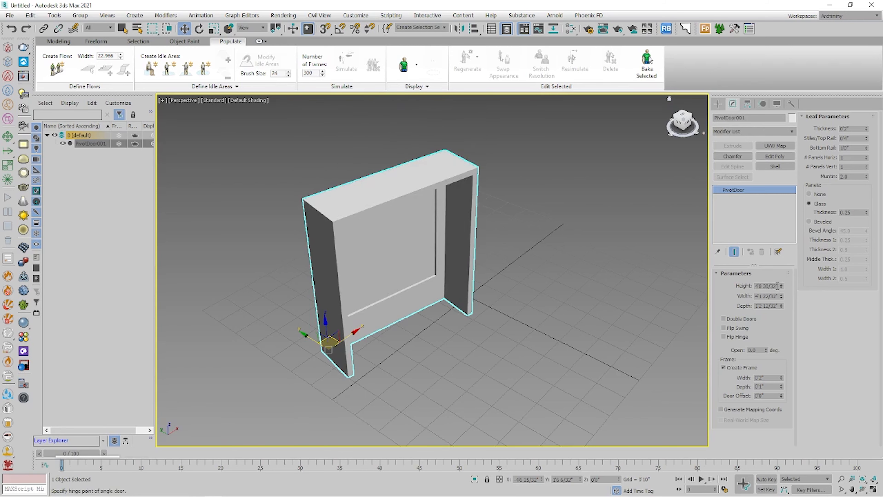
{"action": "double_click", "coordinate": [777, 286]}
{"action": "type", "text": "7'"}
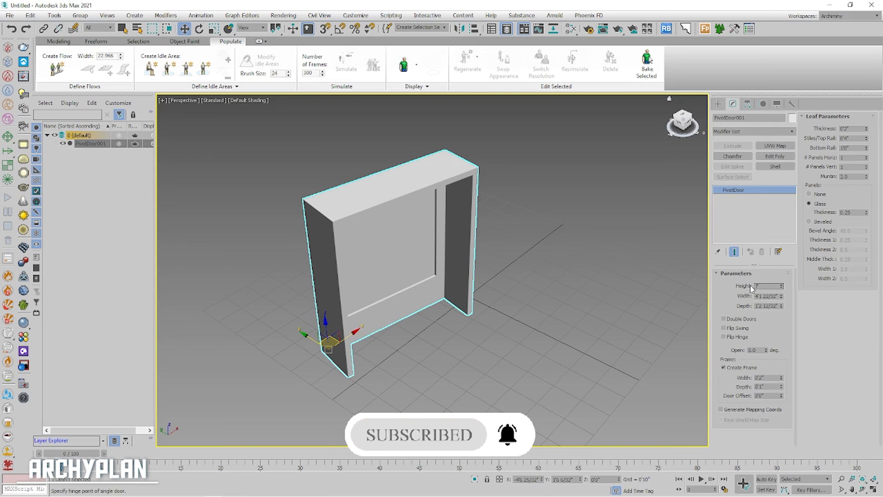
{"action": "key", "text": "Return"}
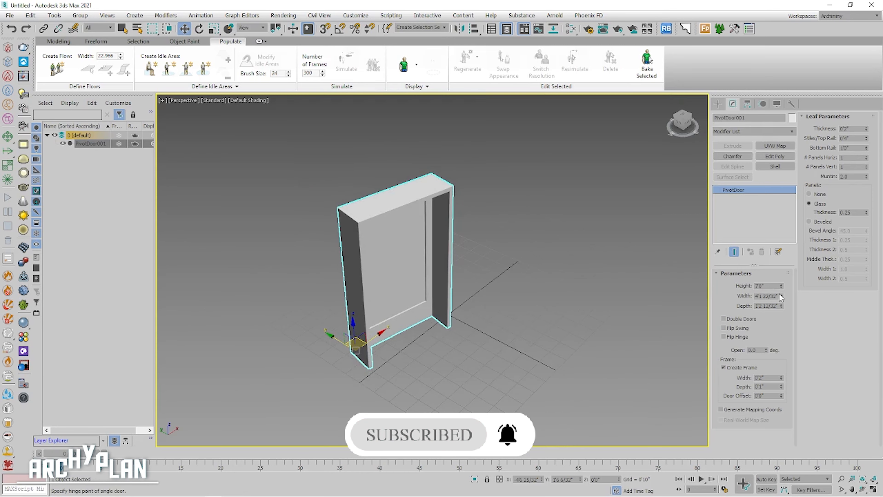
Set the pivot door's width to 40 inches and its depth to 5 inches.
{"action": "left_click_drag", "start_coordinate": [781, 294], "coordinate": [740, 299]}
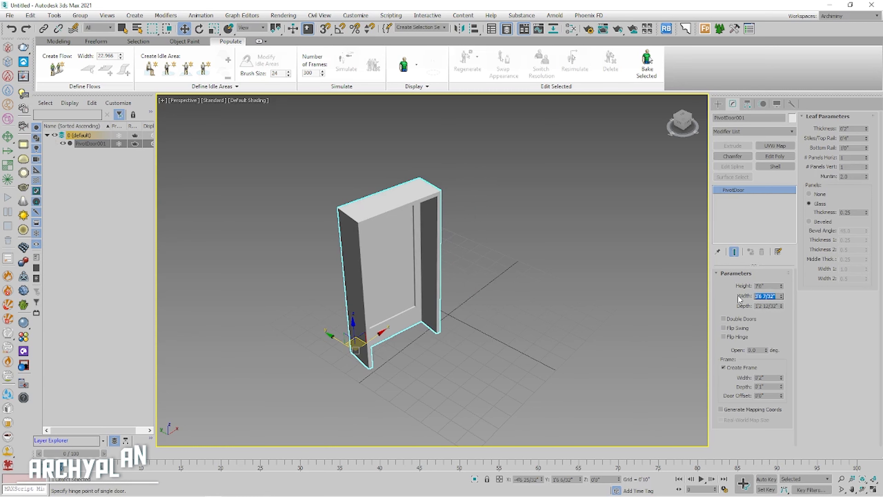
{"action": "type", "text": "4"}
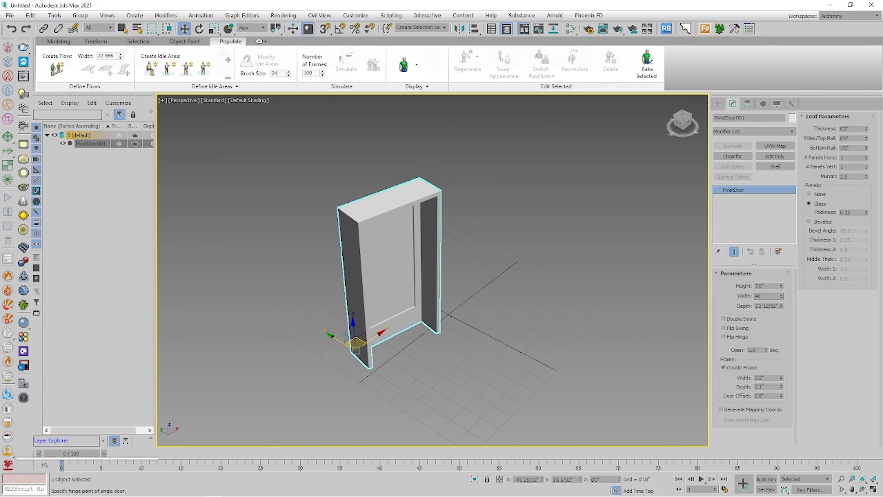
{"action": "type", "text": "0"}
{"action": "key", "text": "Return"}
{"action": "left_click_drag", "start_coordinate": [783, 306], "coordinate": [741, 308]}
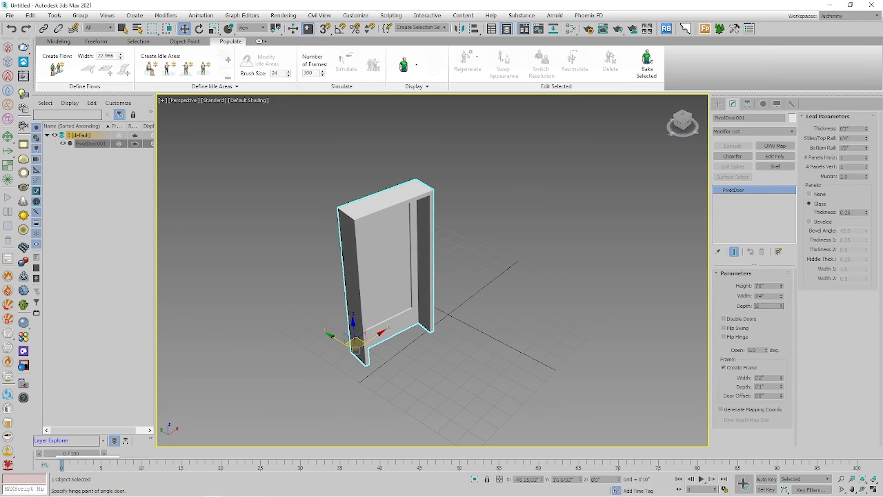
{"action": "type", "text": "5"}
{"action": "key", "text": "Return"}
{"action": "scroll", "coordinate": [452, 299], "scroll_direction": "up", "scroll_amount": 3}
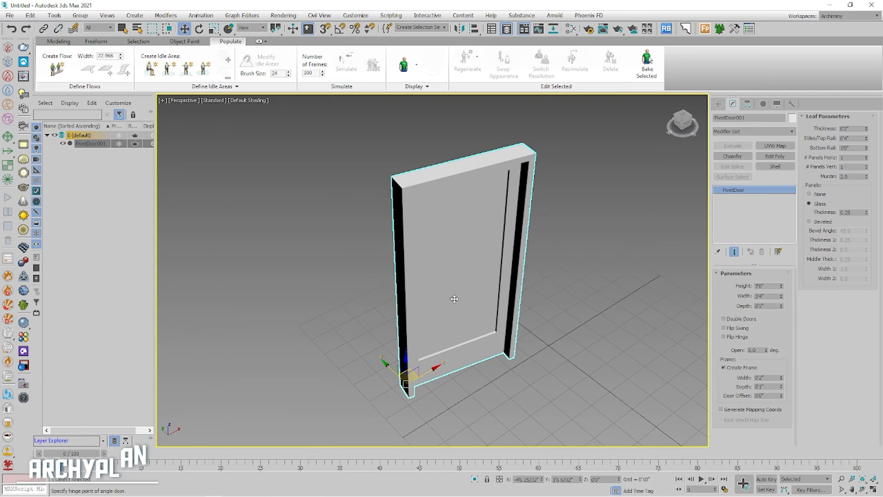
{"action": "mouse_move", "coordinate": [452, 299]}
{"action": "middle_mouse_down"}
{"action": "mouse_move", "coordinate": [492, 290]}
{"action": "mouse_move", "coordinate": [467, 300]}
{"action": "middle_mouse_up"}
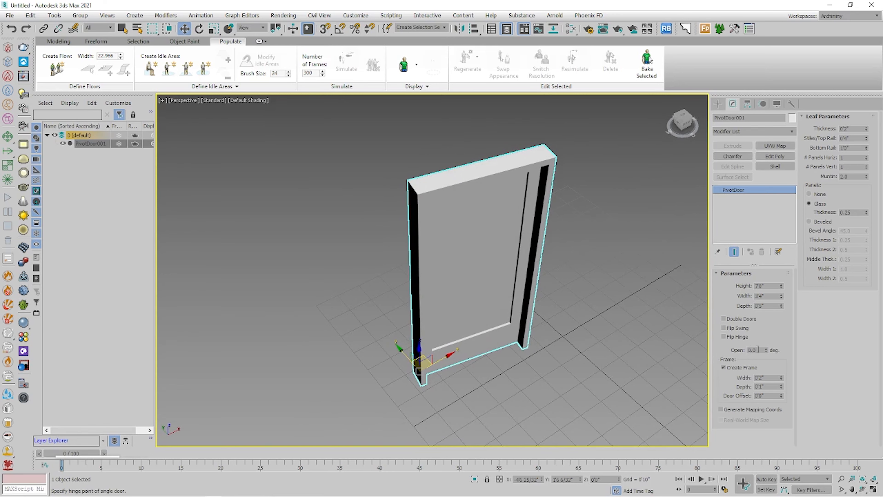
Set the pivot door's opening angle to 45 degrees.
{"action": "left_click_drag", "start_coordinate": [762, 349], "coordinate": [739, 348]}
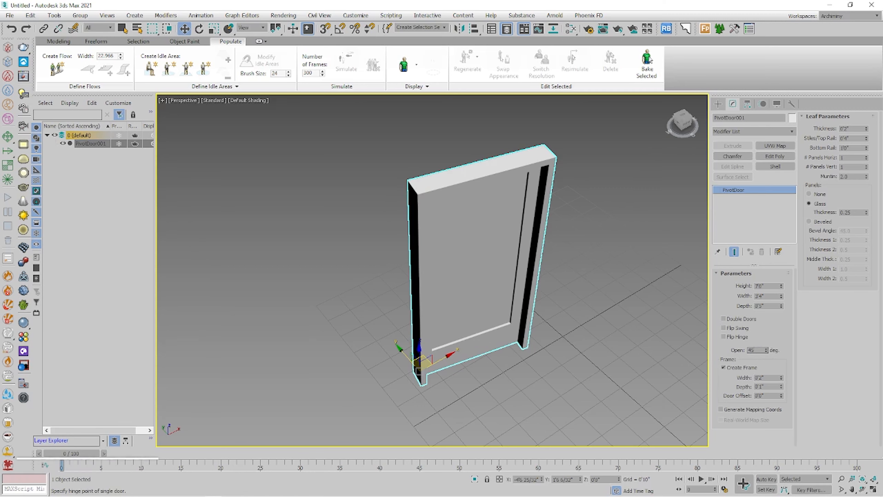
{"action": "type", "text": "45"}
{"action": "key", "text": "Return"}
{"action": "middle_click_drag", "start_coordinate": [527, 325], "coordinate": [428, 333], "text": "alt"}
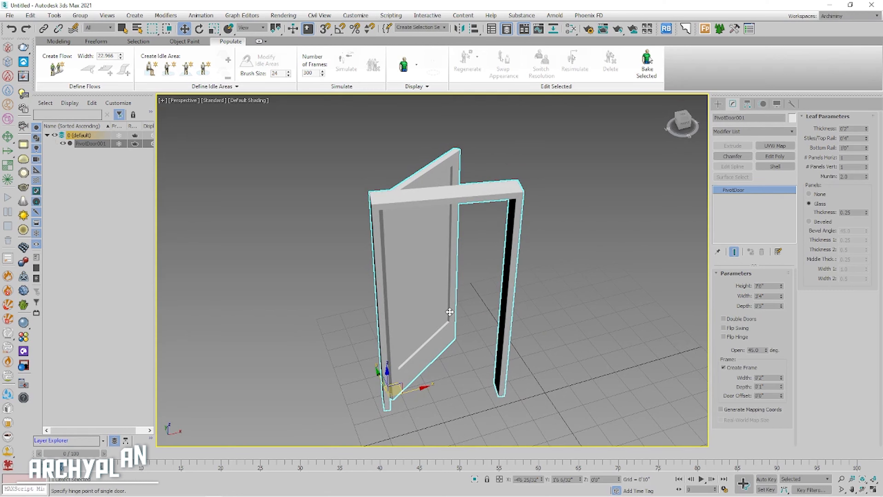
Try the pivot door as double doors and switch it back to a single door.
{"action": "left_click", "coordinate": [724, 319]}
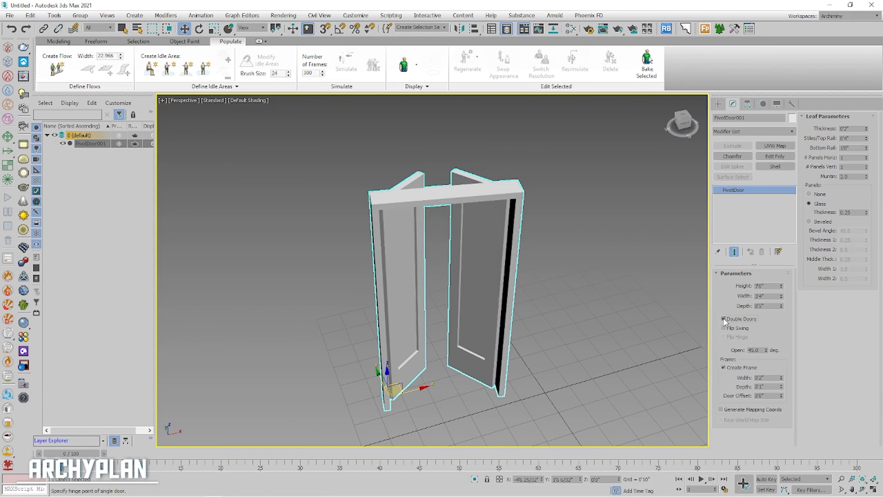
{"action": "middle_click_drag", "start_coordinate": [460, 305], "coordinate": [382, 306], "text": "alt"}
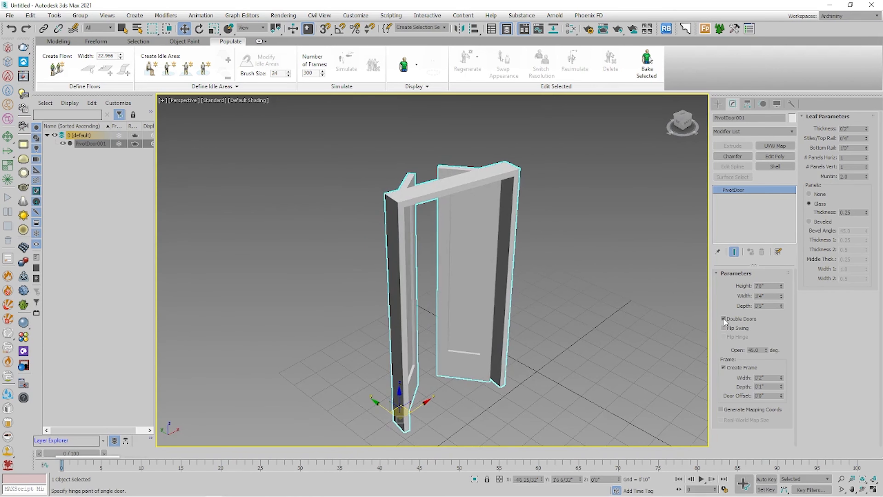
{"action": "left_click", "coordinate": [724, 319]}
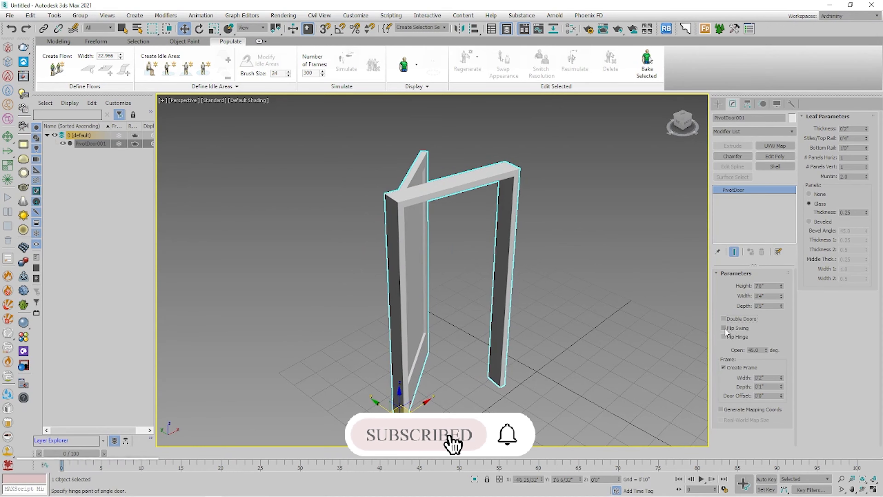
Flip both the swing direction and the hinge side of the pivot door.
{"action": "left_click", "coordinate": [724, 328]}
{"action": "middle_click_drag", "start_coordinate": [440, 323], "coordinate": [451, 310]}
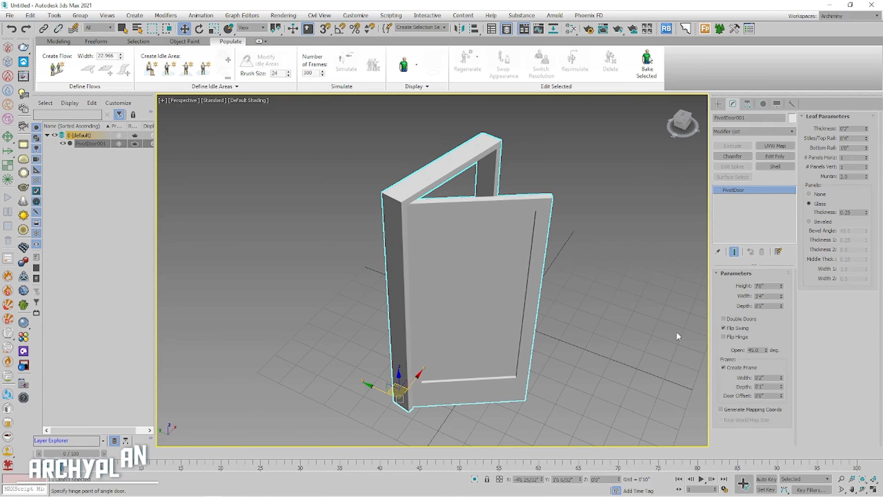
{"action": "left_click", "coordinate": [724, 337]}
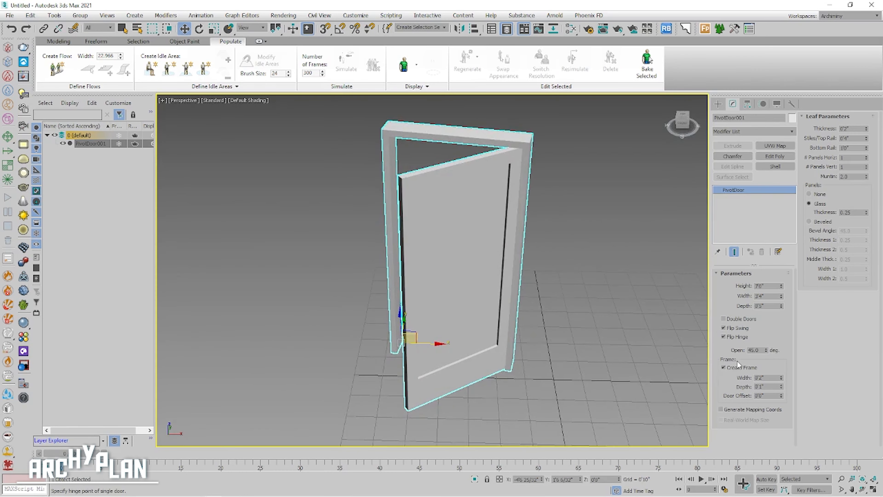
Set the door frame's width to 5 inches.
{"action": "left_click", "coordinate": [782, 379]}
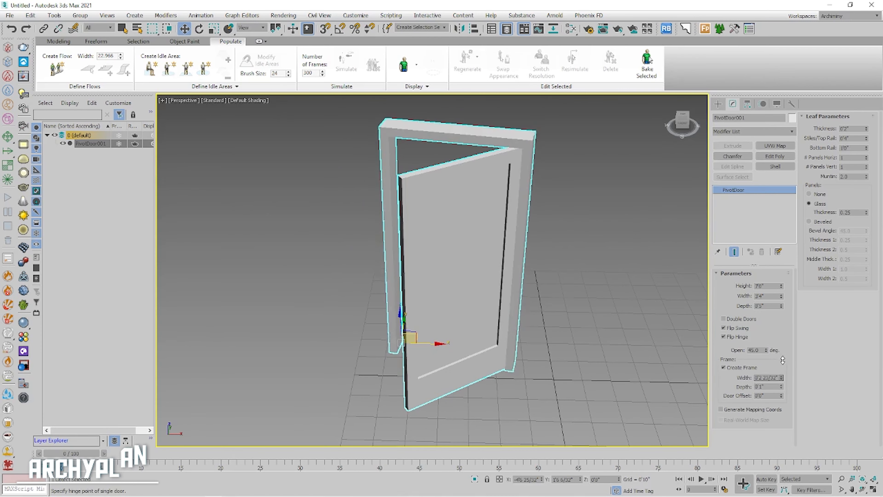
{"action": "left_click_drag", "start_coordinate": [775, 377], "coordinate": [747, 378]}
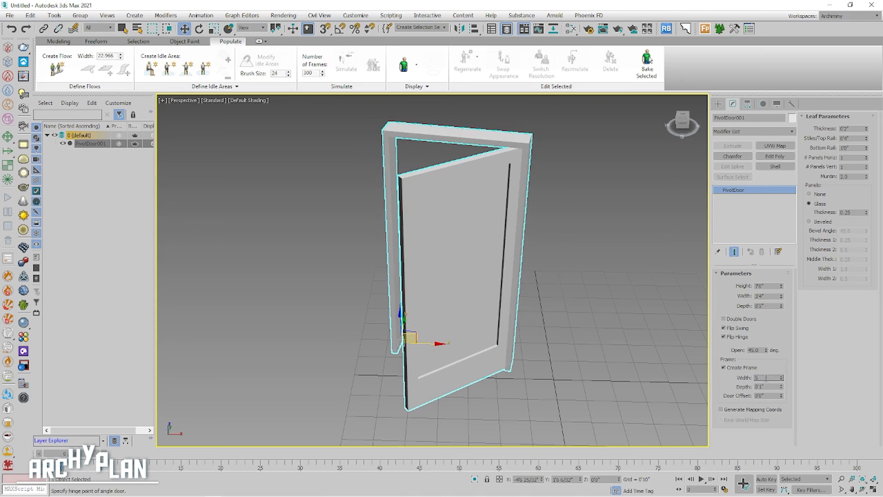
{"action": "key", "text": "Return"}
{"action": "middle_click_drag", "start_coordinate": [520, 297], "coordinate": [524, 256], "text": "alt"}
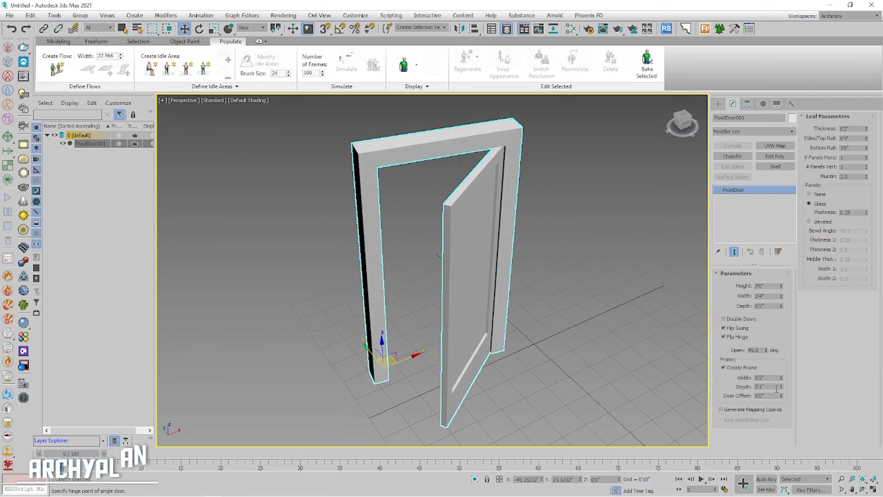
Set the door offset within the frame to 1 inch.
{"action": "mouse_move", "coordinate": [776, 387]}
{"action": "left_mouse_down"}
{"action": "mouse_move", "coordinate": [752, 386]}
{"action": "mouse_move", "coordinate": [782, 382]}
{"action": "mouse_move", "coordinate": [783, 354]}
{"action": "mouse_move", "coordinate": [782, 384]}
{"action": "left_mouse_up"}
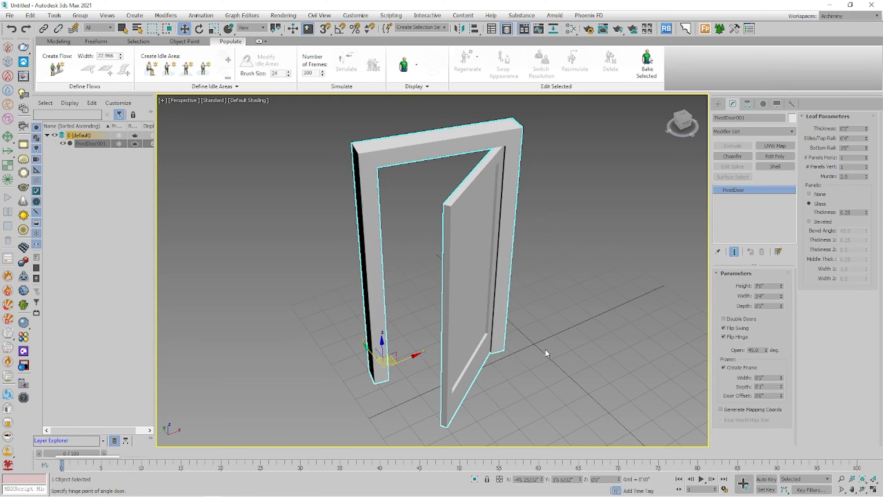
{"action": "middle_click_drag", "start_coordinate": [482, 265], "coordinate": [466, 227], "text": "alt"}
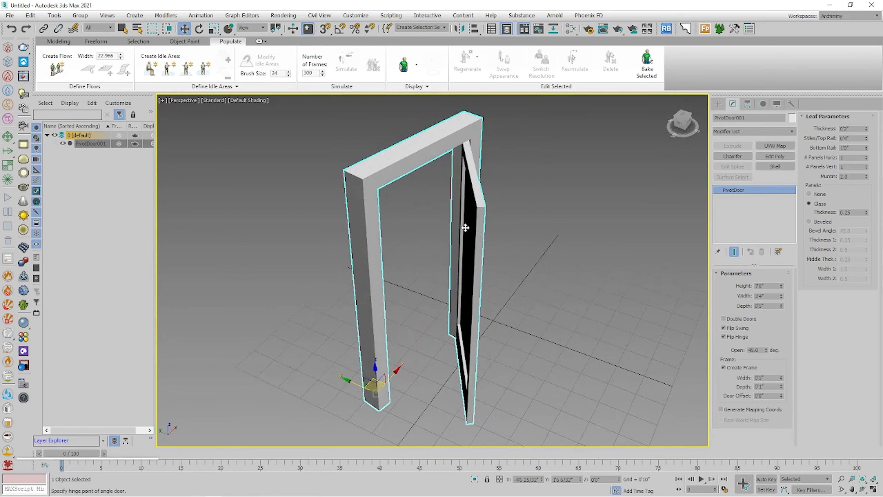
{"action": "middle_click_drag", "start_coordinate": [470, 181], "coordinate": [450, 183], "text": "alt"}
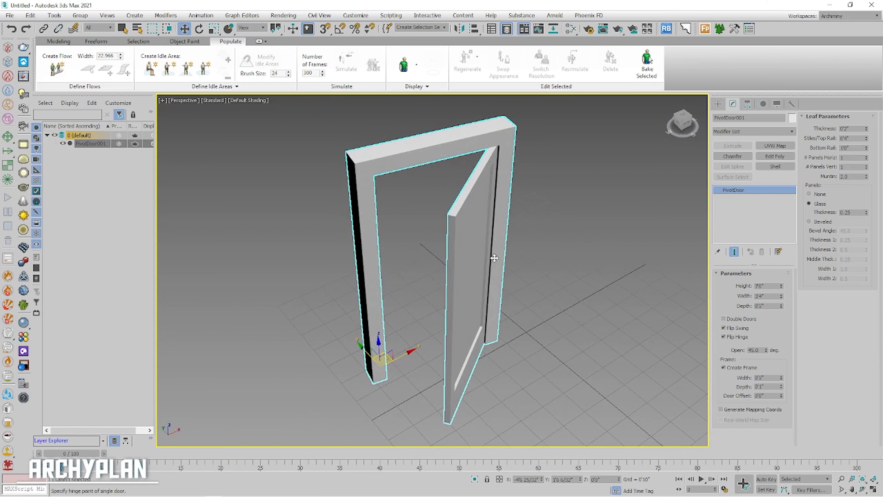
{"action": "middle_click_drag", "start_coordinate": [495, 261], "coordinate": [510, 265], "text": "alt"}
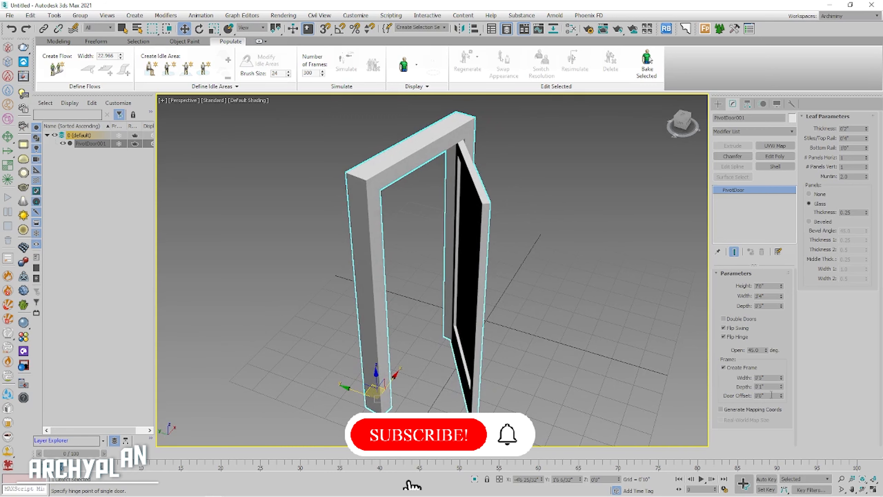
{"action": "left_click_drag", "start_coordinate": [772, 395], "coordinate": [738, 396]}
{"action": "type", "text": "1"}
{"action": "key", "text": "Return"}
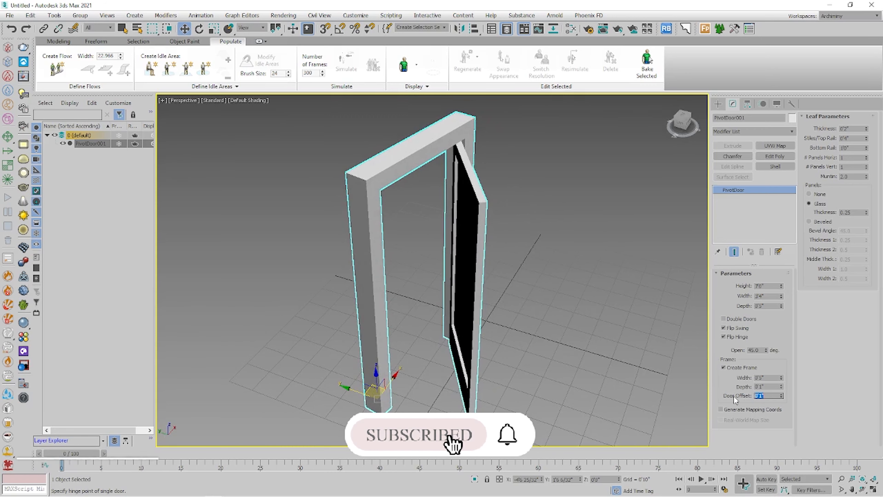
{"action": "middle_click_drag", "start_coordinate": [612, 365], "coordinate": [522, 249], "text": "alt"}
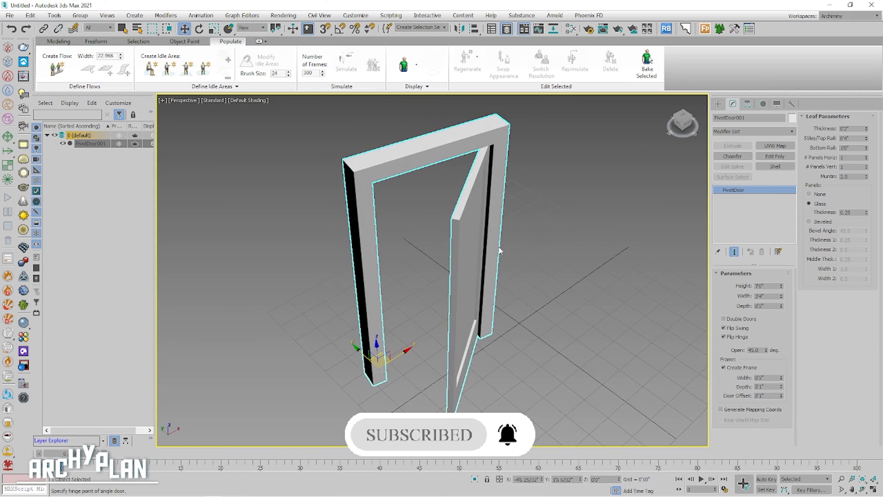
Set the pivot door's offset within its frame to 2 inches and check it in the top view.
{"action": "middle_click_drag", "start_coordinate": [493, 234], "coordinate": [500, 242]}
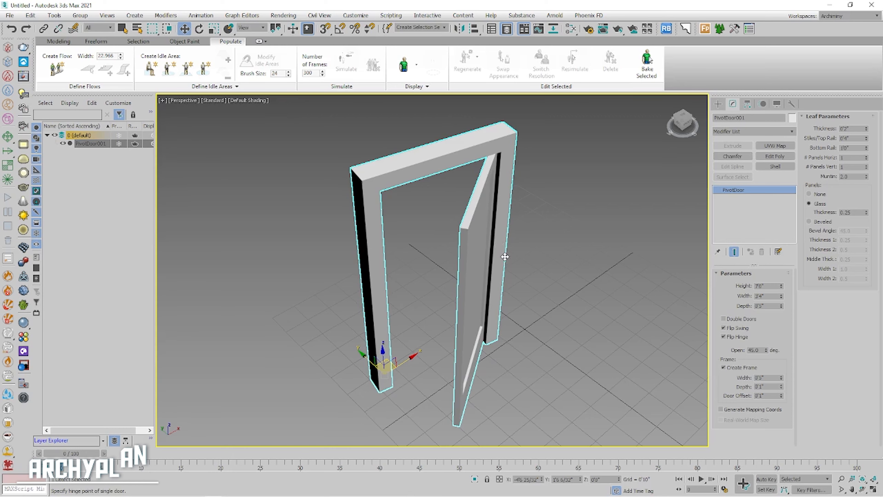
{"action": "key", "text": "t"}
{"action": "scroll", "coordinate": [371, 272], "scroll_direction": "up", "scroll_amount": 2}
{"action": "middle_click_drag", "start_coordinate": [371, 272], "coordinate": [451, 273]}
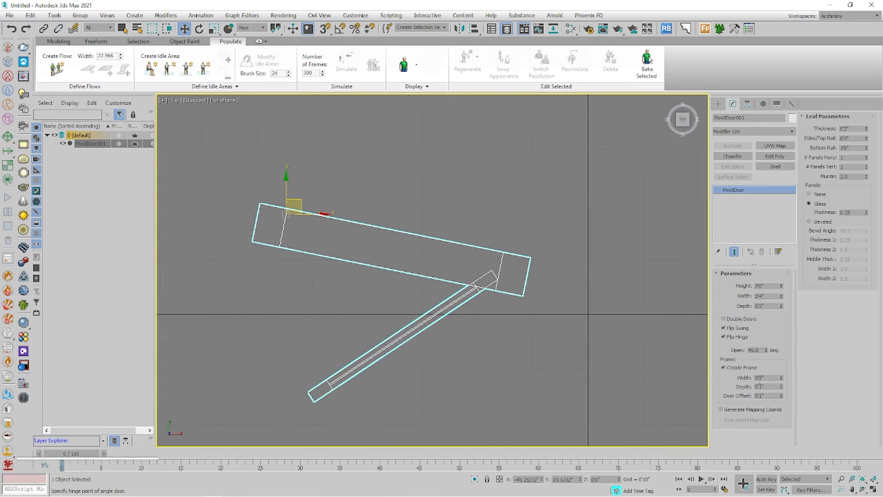
{"action": "double_click", "coordinate": [765, 395]}
{"action": "type", "text": "2"}
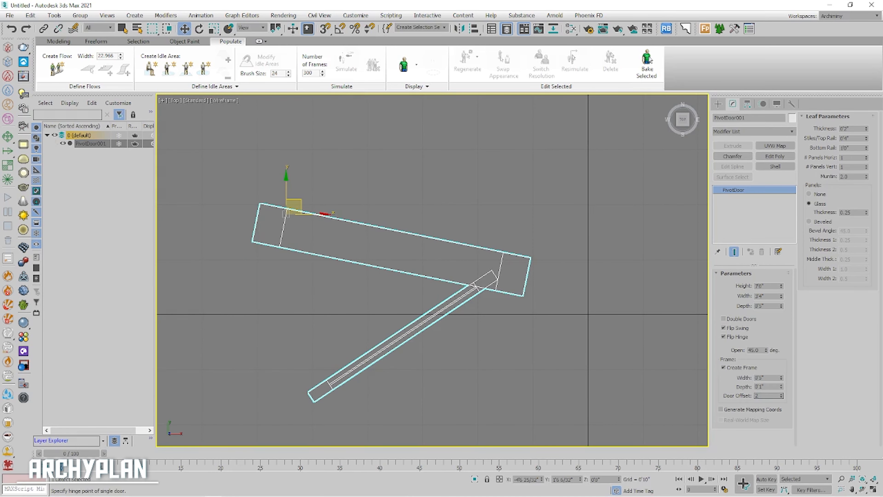
{"action": "key", "text": "Return"}
Set the door offset within the frame to 2.5 inches.
{"action": "scroll", "coordinate": [490, 279], "scroll_direction": "up", "scroll_amount": 3}
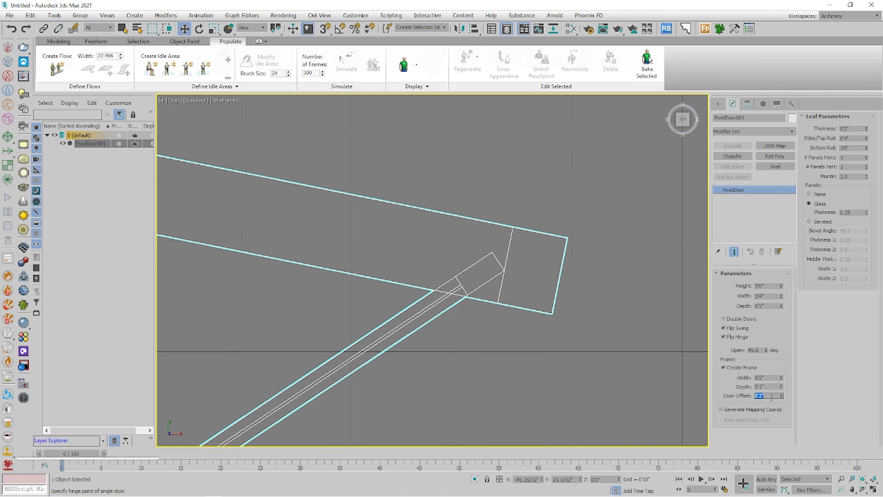
{"action": "type", "text": "2.5"}
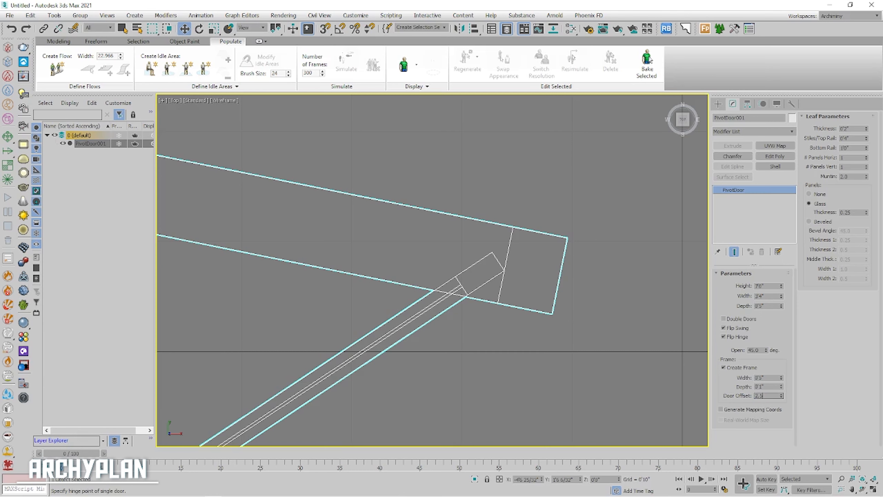
{"action": "key", "text": "Return"}
{"action": "scroll", "coordinate": [497, 274], "scroll_direction": "down", "scroll_amount": 2}
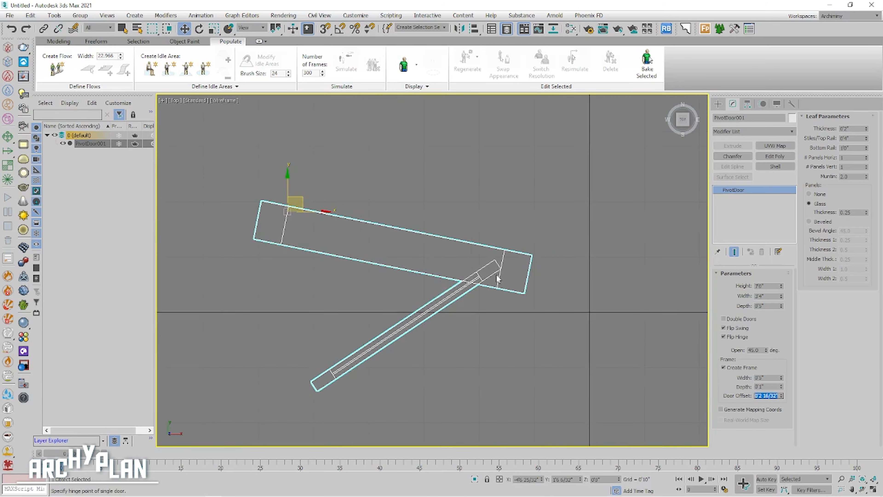
{"action": "middle_click_drag", "start_coordinate": [500, 269], "coordinate": [516, 266]}
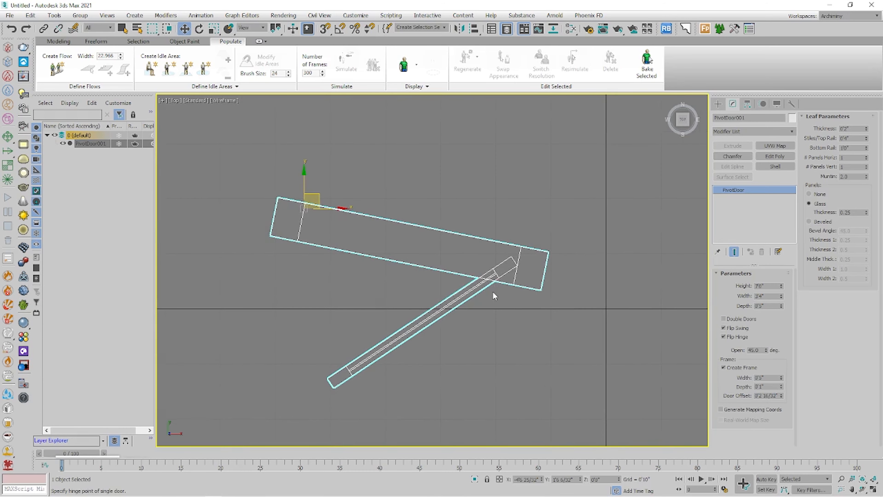
Return to the perspective view and increase the door leaf's thickness to 2 11/32 inches.
{"action": "key", "text": "p"}
{"action": "mouse_move", "coordinate": [496, 310]}
{"action": "middle_mouse_down", "text": "alt"}
{"action": "mouse_move", "coordinate": [456, 307]}
{"action": "mouse_move", "coordinate": [460, 341]}
{"action": "mouse_move", "coordinate": [477, 343]}
{"action": "middle_mouse_up", "text": "alt"}
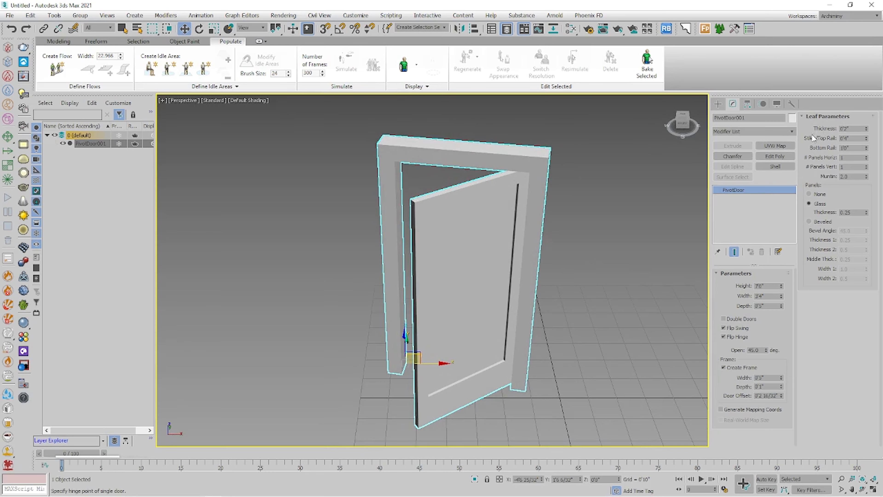
{"action": "scroll", "coordinate": [447, 205], "scroll_direction": "up", "scroll_amount": 3}
{"action": "middle_click_drag", "start_coordinate": [438, 236], "coordinate": [448, 227], "text": "alt"}
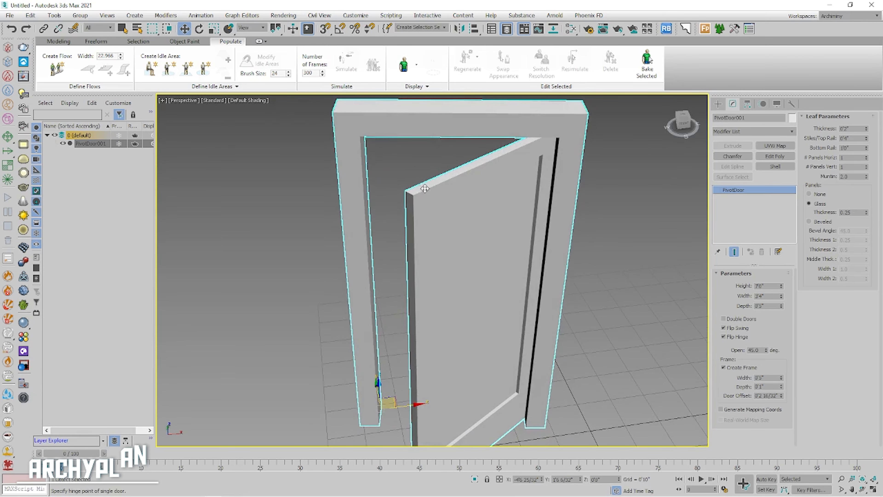
{"action": "left_click_drag", "start_coordinate": [867, 129], "coordinate": [862, 119]}
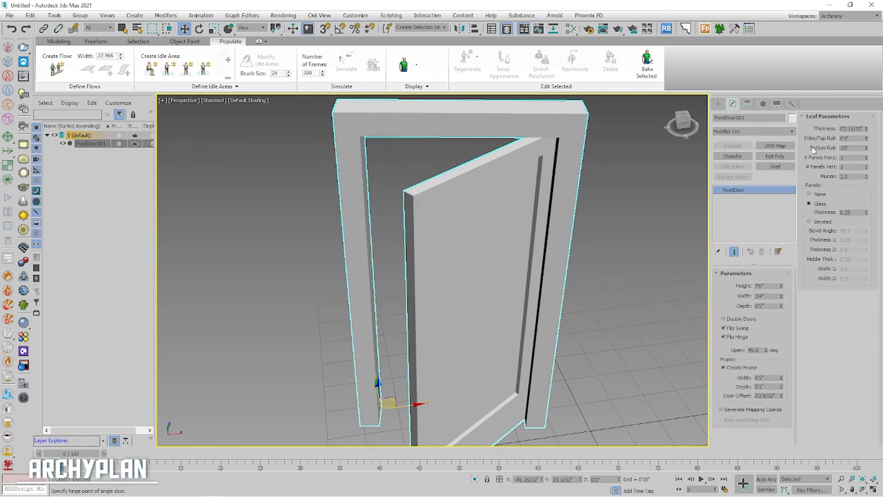
Set the width of the leaf's stiles and top rail to 8 inches.
{"action": "middle_click_drag", "start_coordinate": [494, 284], "coordinate": [460, 251]}
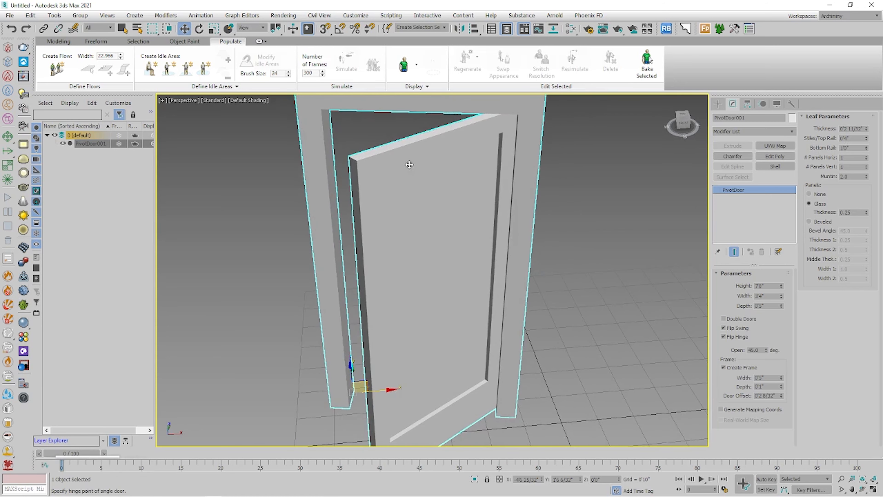
{"action": "middle_click_drag", "start_coordinate": [433, 198], "coordinate": [429, 144], "text": "alt"}
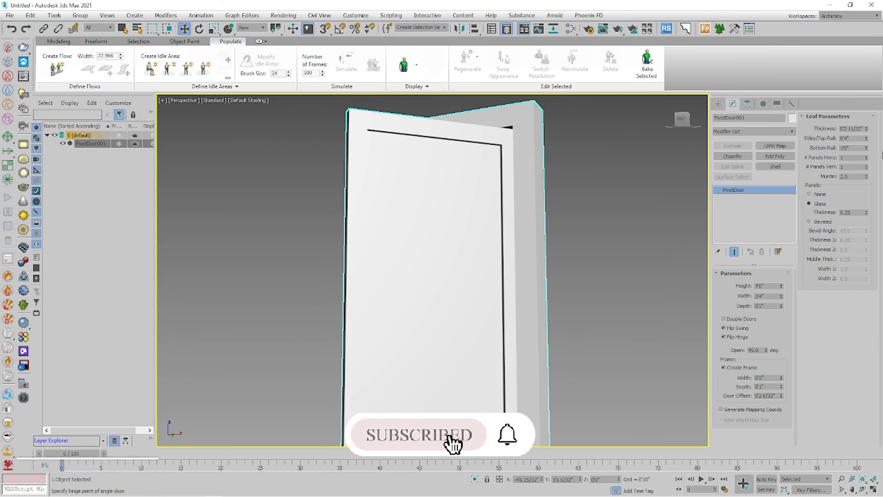
{"action": "left_click_drag", "start_coordinate": [853, 139], "coordinate": [826, 141]}
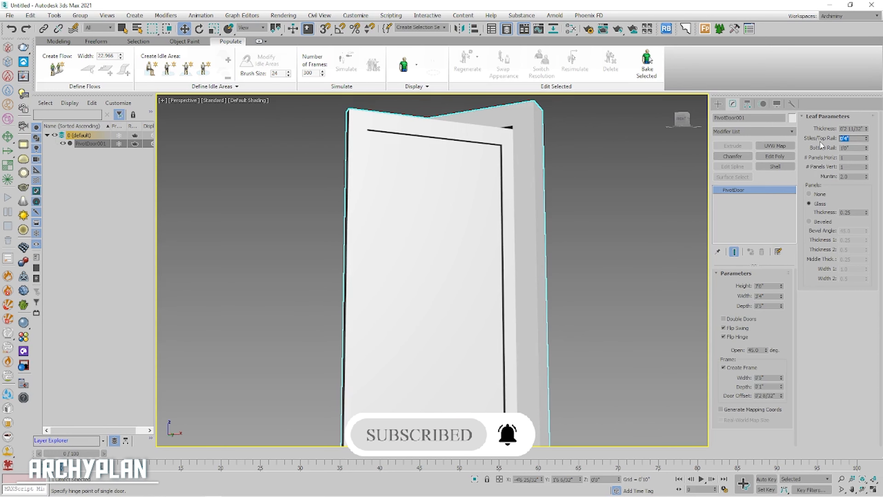
{"action": "type", "text": "8"}
{"action": "key", "text": "Return"}
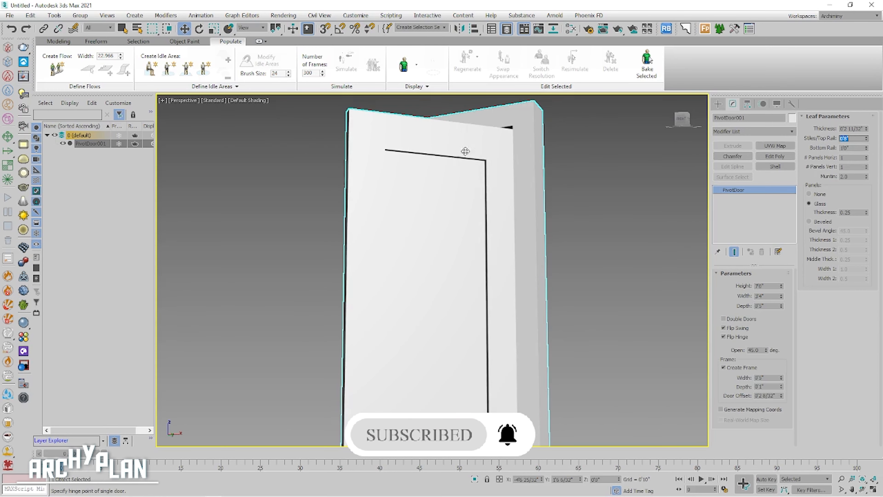
Divide the door leaf into 2 panels horizontally and 4 panels vertically.
{"action": "middle_click_drag", "start_coordinate": [463, 203], "coordinate": [592, 234], "text": "alt"}
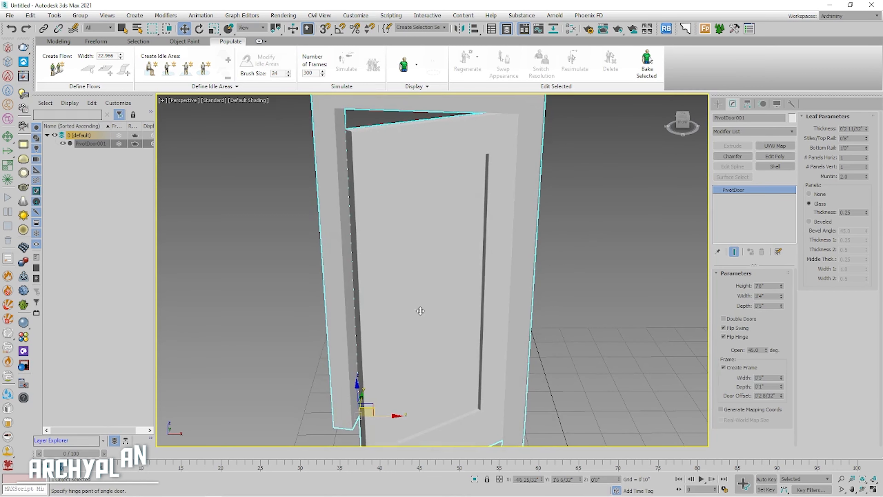
{"action": "key", "text": "z"}
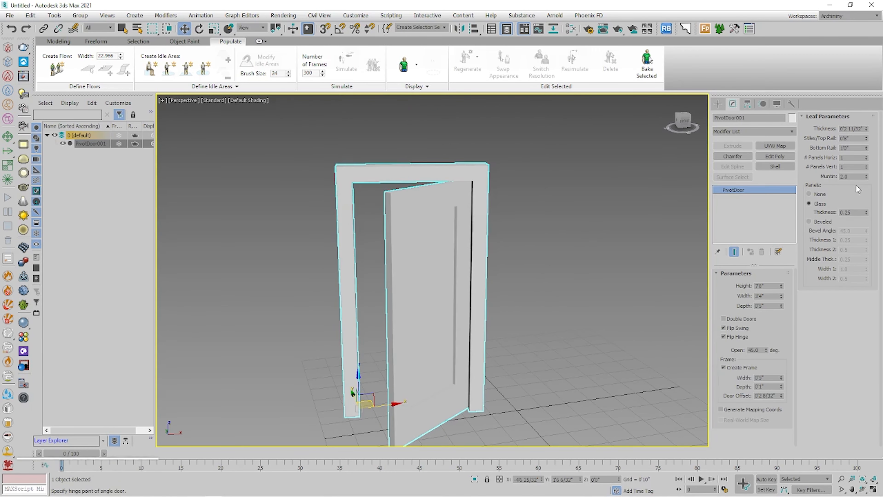
{"action": "left_click", "coordinate": [867, 157]}
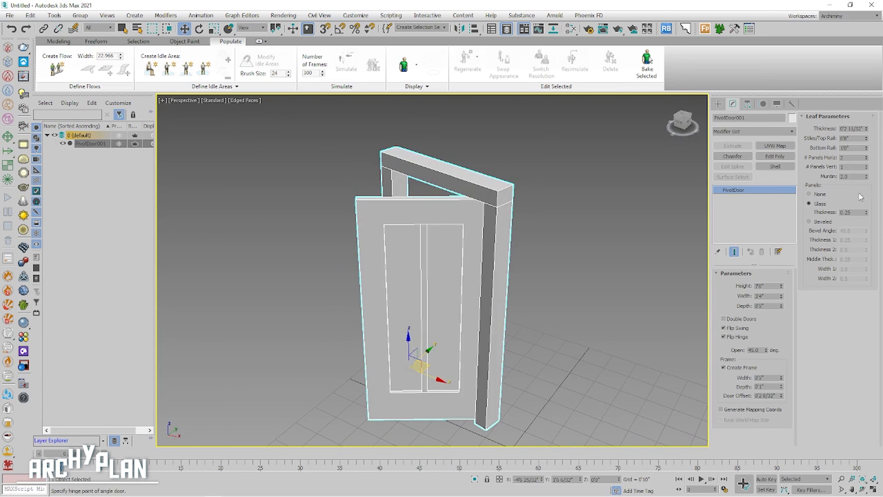
{"action": "left_click", "coordinate": [867, 166]}
{"action": "left_click", "coordinate": [867, 166]}
{"action": "left_click", "coordinate": [867, 166]}
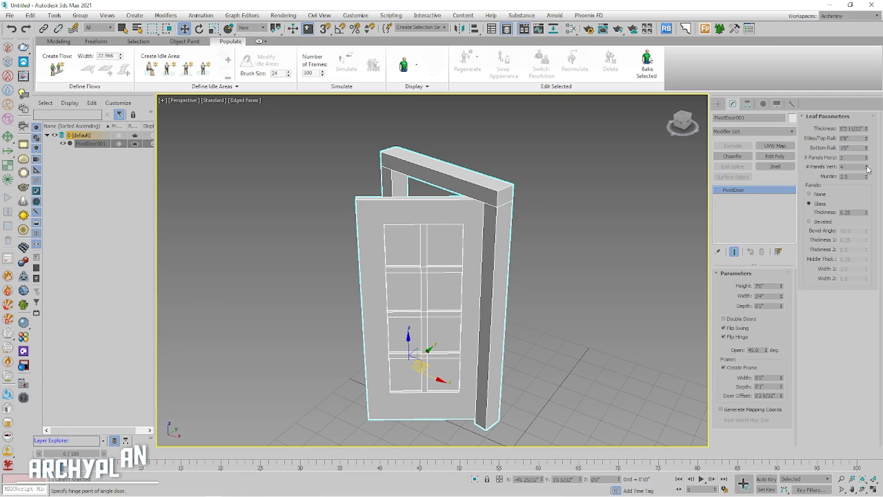
Try a muntin width of 4 between the leaf panels and set it back to 2.
{"action": "middle_click_drag", "start_coordinate": [427, 355], "coordinate": [458, 351], "text": "alt"}
{"action": "scroll", "coordinate": [453, 324], "scroll_direction": "up", "scroll_amount": 3}
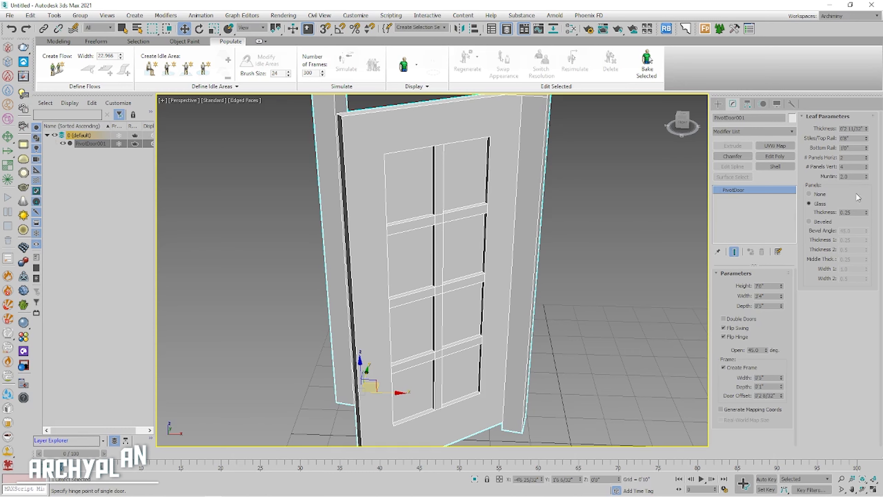
{"action": "double_click", "coordinate": [852, 177]}
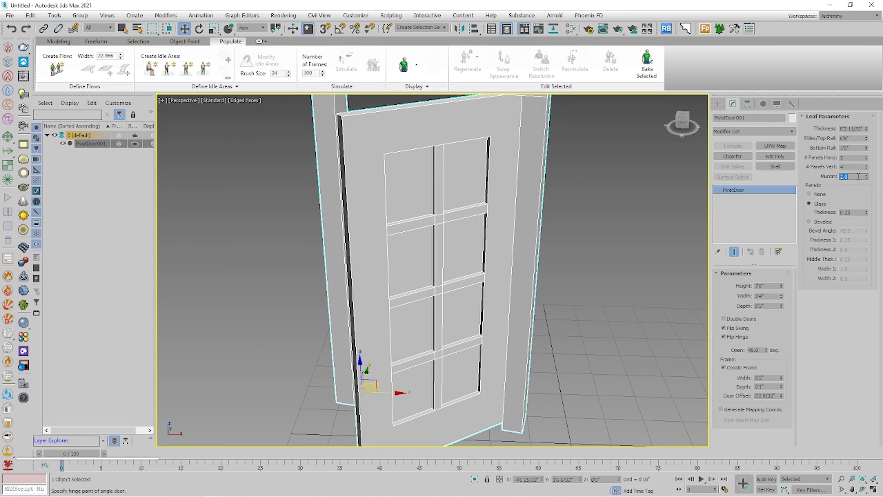
{"action": "type", "text": "4"}
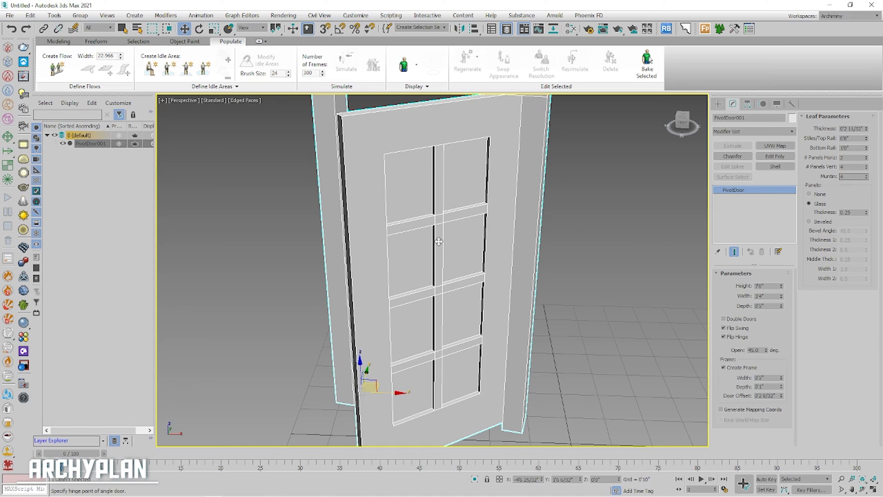
{"action": "key", "text": "Return"}
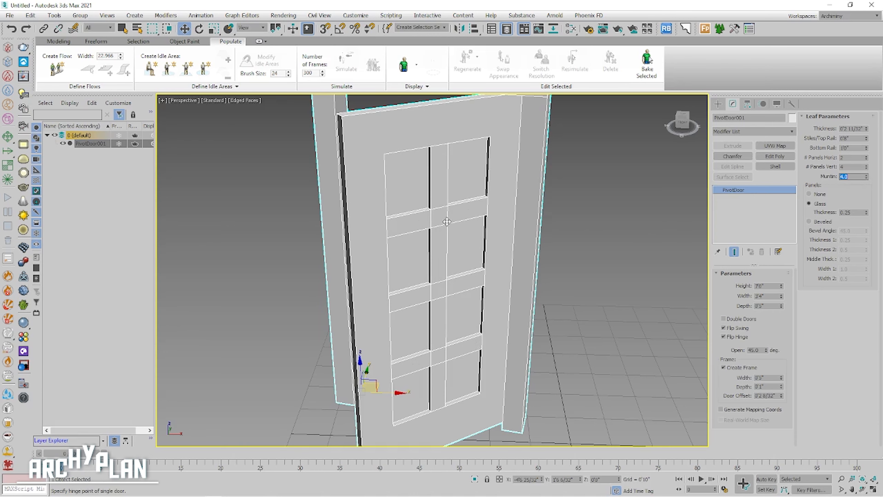
{"action": "type", "text": "2"}
{"action": "key", "text": "Return"}
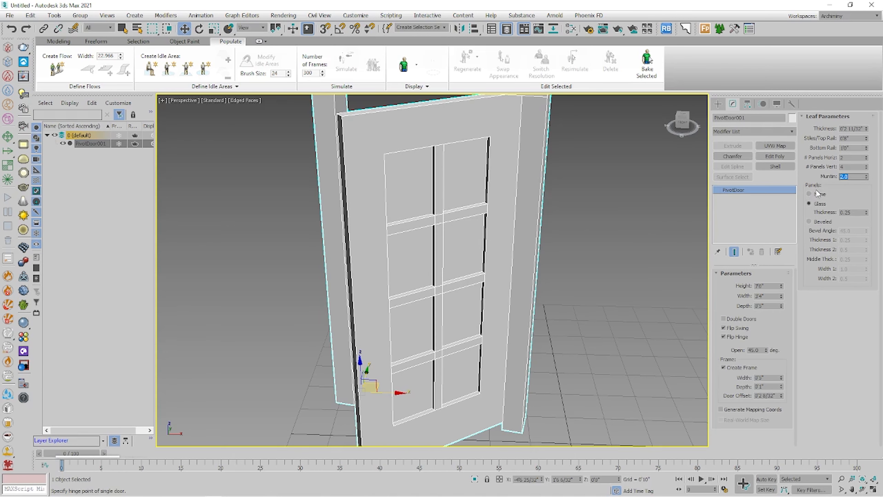
Try the door leaf with no panel infill and switch it back to glass panels.
{"action": "middle_click_drag", "start_coordinate": [402, 158], "coordinate": [418, 164], "text": "alt"}
{"action": "scroll", "coordinate": [418, 244], "scroll_direction": "down", "scroll_amount": 3}
{"action": "left_click", "coordinate": [810, 194]}
{"action": "left_click", "coordinate": [810, 203]}
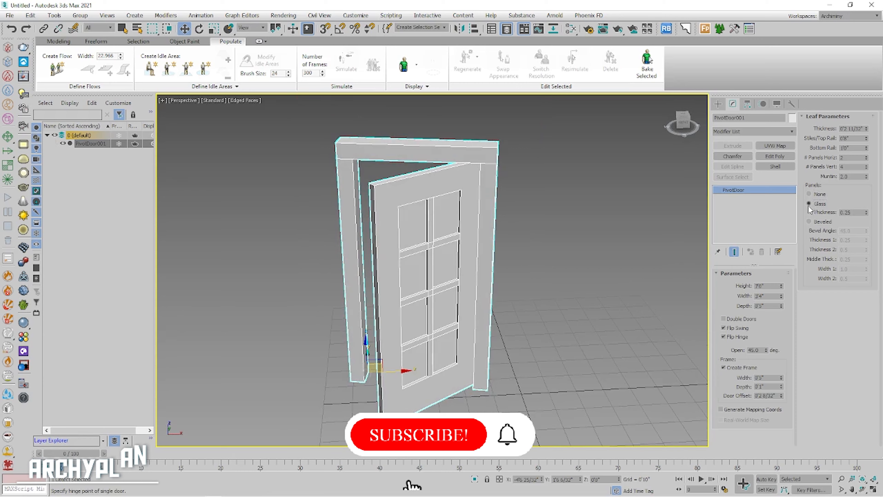
Change the leaf panels to beveled and reduce the vertical panel count to 2.
{"action": "scroll", "coordinate": [418, 268], "scroll_direction": "up", "scroll_amount": 3}
{"action": "mouse_move", "coordinate": [418, 269]}
{"action": "middle_mouse_down", "text": "alt"}
{"action": "mouse_move", "coordinate": [419, 282]}
{"action": "mouse_move", "coordinate": [442, 267]}
{"action": "mouse_move", "coordinate": [417, 252]}
{"action": "middle_mouse_up", "text": "alt"}
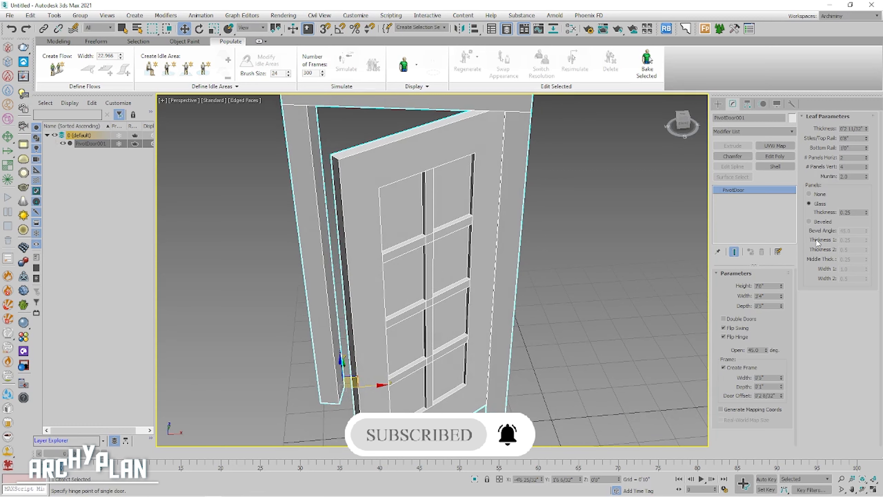
{"action": "left_click", "coordinate": [809, 222]}
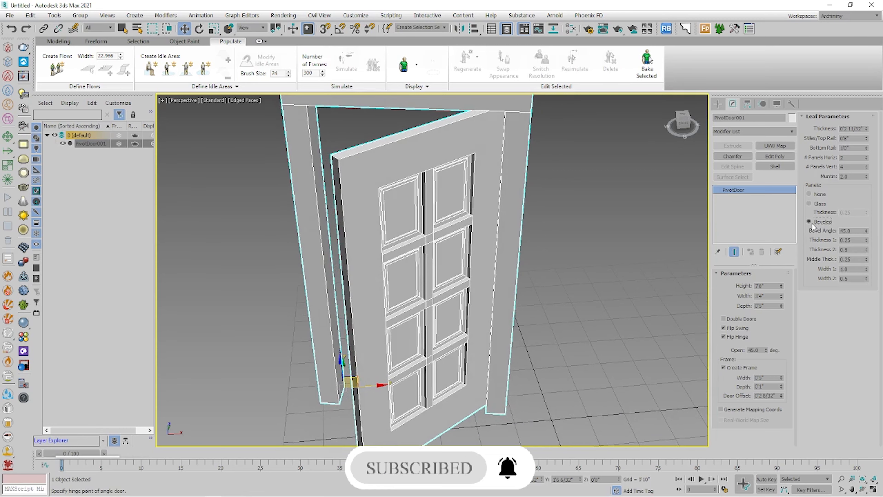
{"action": "middle_click_drag", "start_coordinate": [475, 339], "coordinate": [460, 319], "text": "alt"}
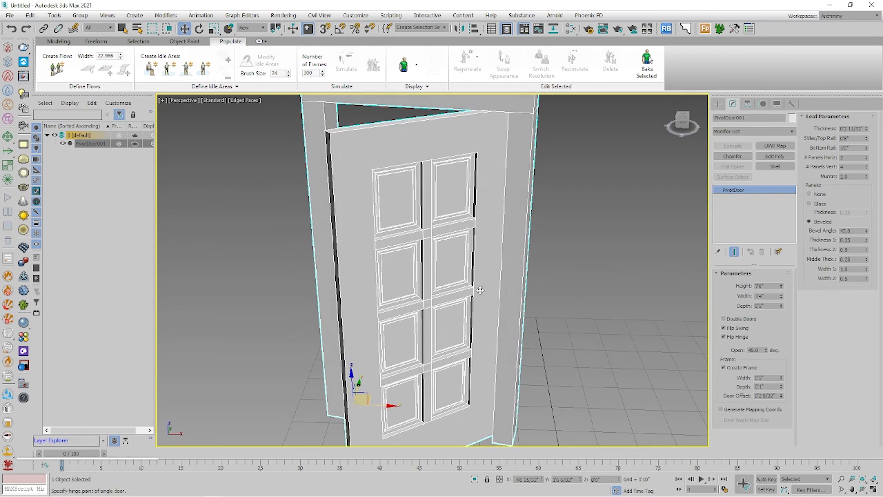
{"action": "left_click", "coordinate": [867, 169]}
{"action": "left_click", "coordinate": [867, 169]}
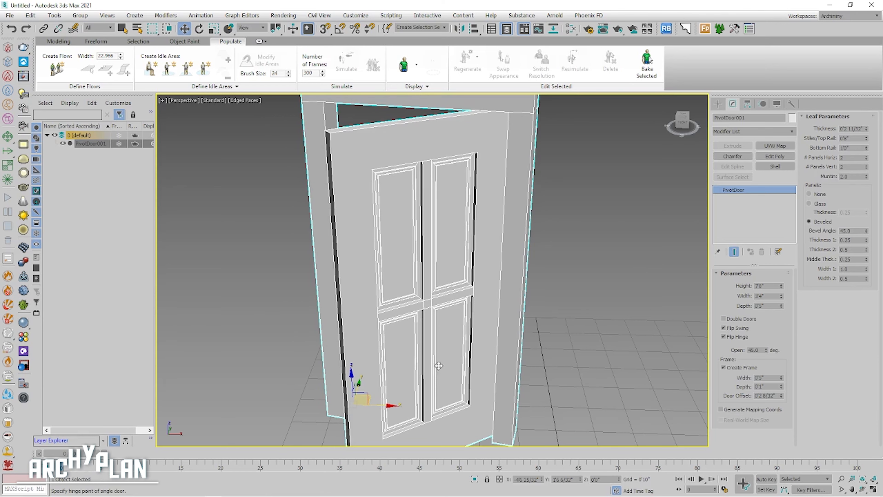
Try a 2-inch width for the leaf's stiles and top rail and settle on 4 inches.
{"action": "double_click", "coordinate": [848, 139]}
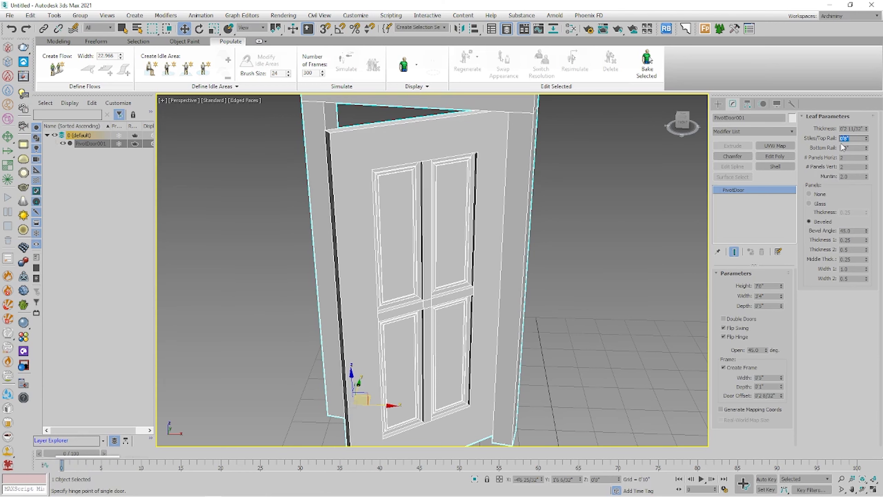
{"action": "key", "text": "Return"}
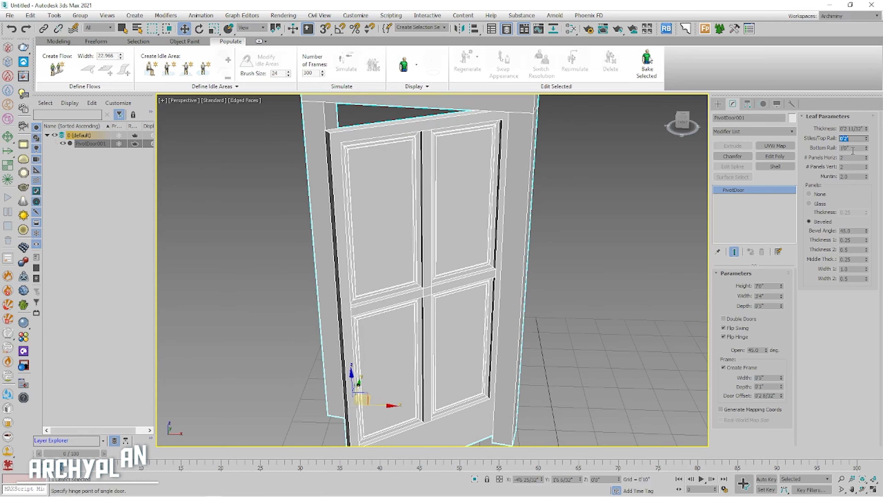
{"action": "type", "text": "4"}
{"action": "key", "text": "Return"}
Reduce the beveled panels' Thickness 1 to 0.09.
{"action": "middle_click_drag", "start_coordinate": [463, 344], "coordinate": [484, 302], "text": "alt"}
{"action": "scroll", "coordinate": [485, 302], "scroll_direction": "up", "scroll_amount": 6}
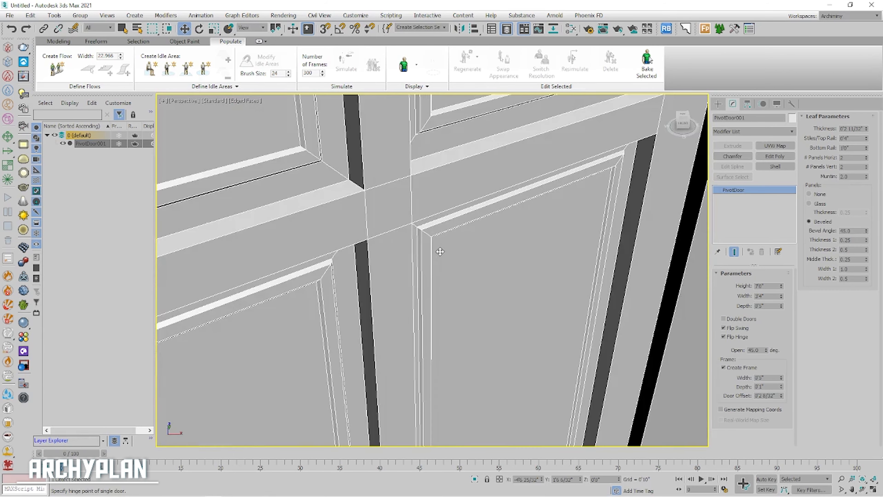
{"action": "middle_click_drag", "start_coordinate": [462, 259], "coordinate": [449, 274], "text": "alt"}
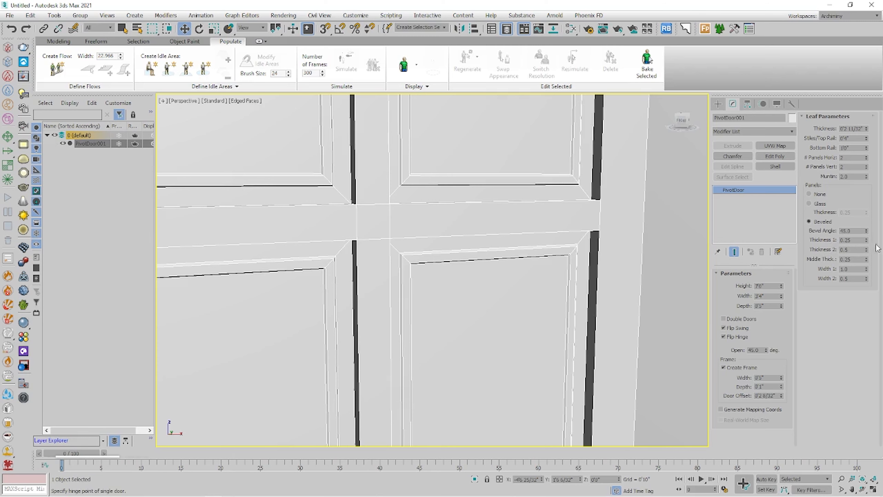
{"action": "left_click_drag", "start_coordinate": [867, 240], "coordinate": [862, 252]}
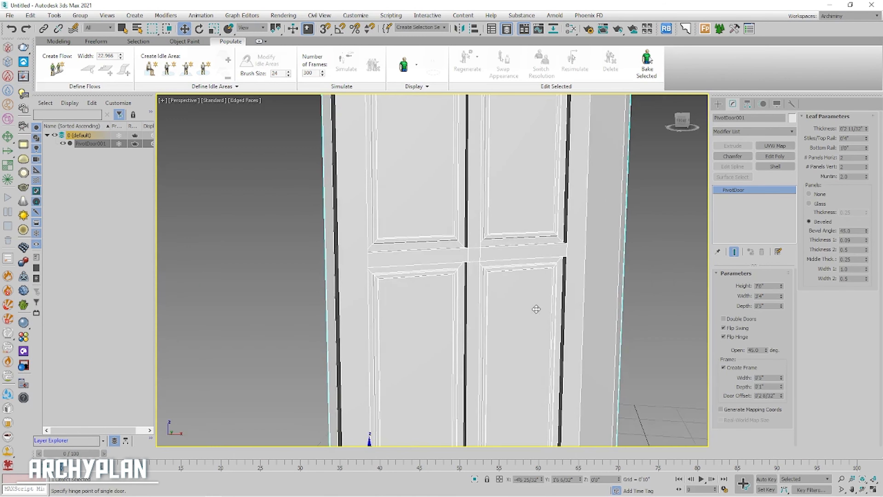
Delete the pivot door and return to the door creation options.
{"action": "scroll", "coordinate": [537, 311], "scroll_direction": "down", "scroll_amount": 2}
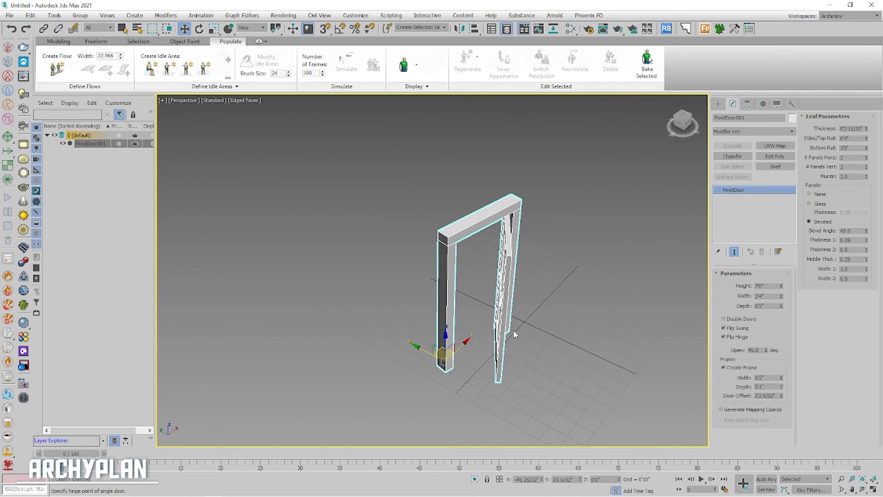
{"action": "key", "text": "Delete"}
{"action": "left_click", "coordinate": [718, 104]}
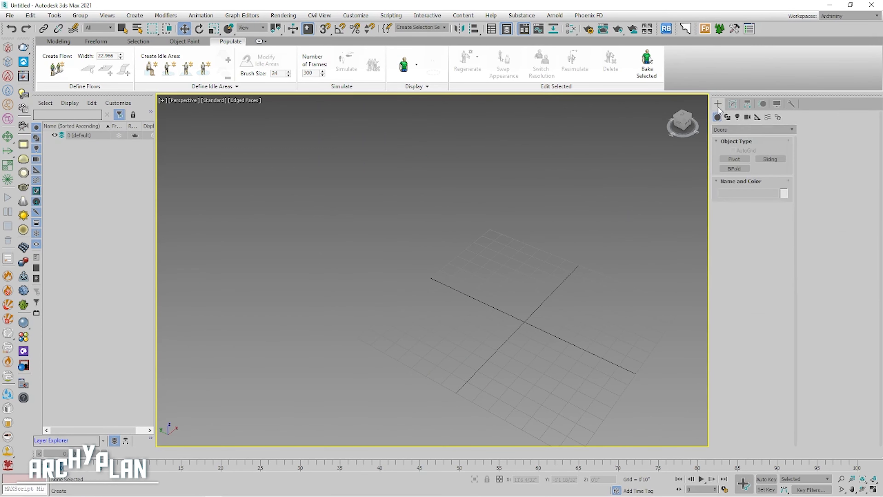
Create a sliding door beside the grid, drawn about 4'9" wide and 11" deep, and finish door creation.
{"action": "left_click", "coordinate": [770, 160]}
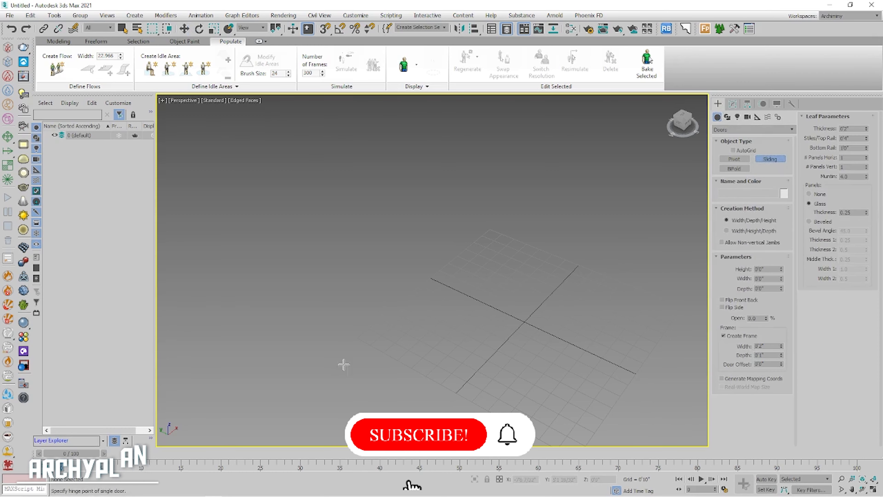
{"action": "left_click", "coordinate": [331, 366]}
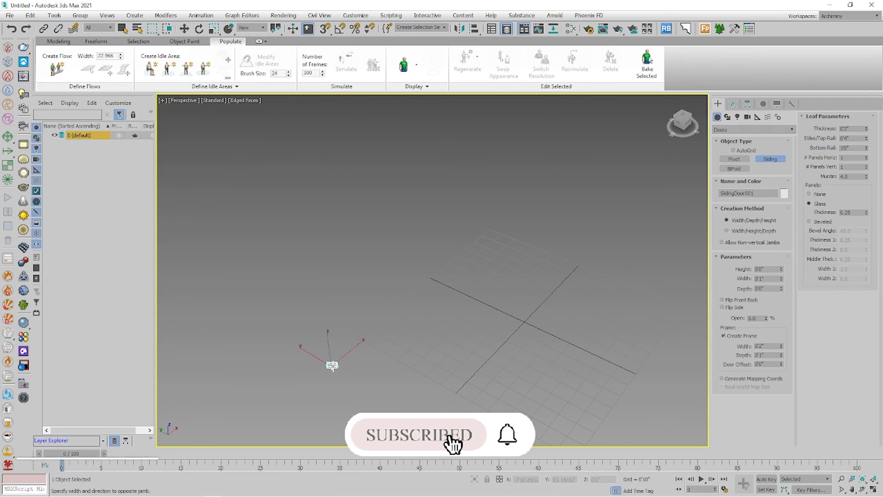
{"action": "left_click_drag", "start_coordinate": [331, 365], "coordinate": [409, 317]}
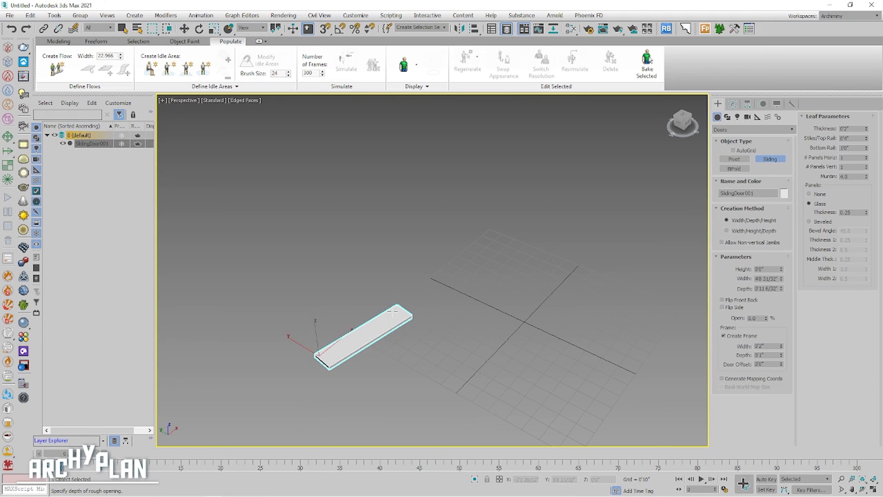
{"action": "left_click", "coordinate": [394, 313]}
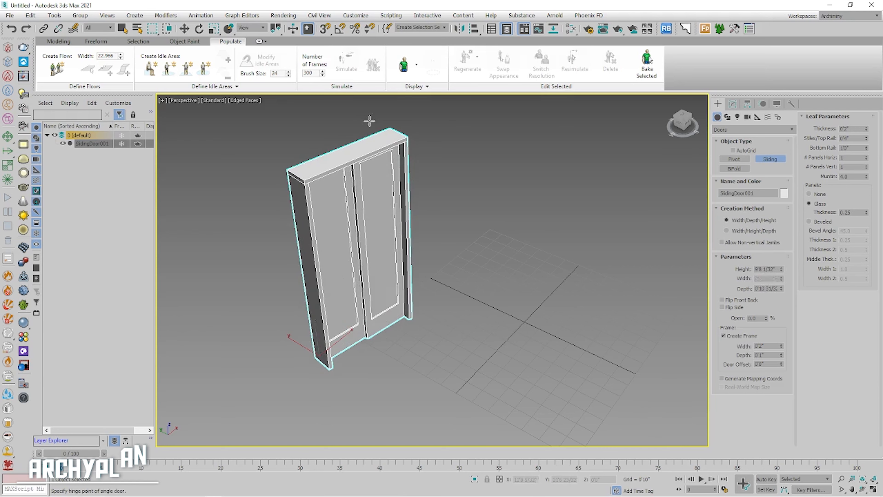
{"action": "left_click", "coordinate": [368, 120]}
{"action": "right_click", "coordinate": [440, 190]}
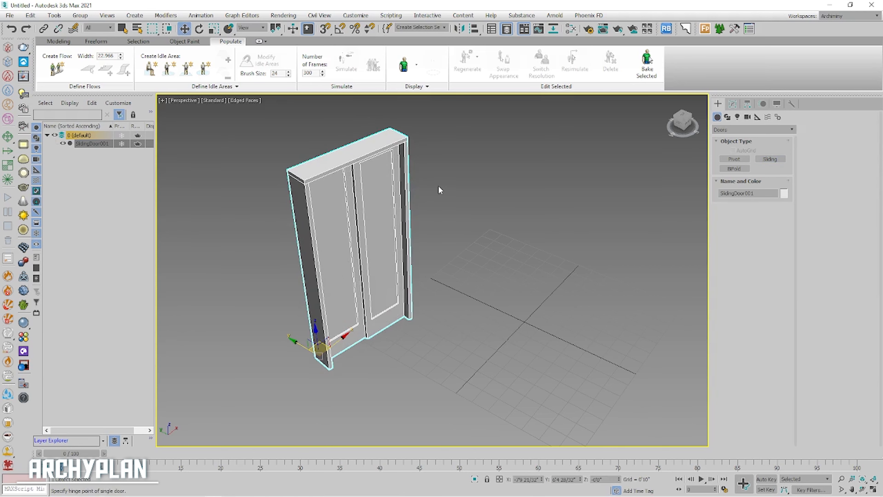
Set the sliding door's height to 7 feet in its modify parameters.
{"action": "left_click", "coordinate": [733, 105]}
{"action": "left_click_drag", "start_coordinate": [778, 286], "coordinate": [739, 287]}
{"action": "type", "text": "7"}
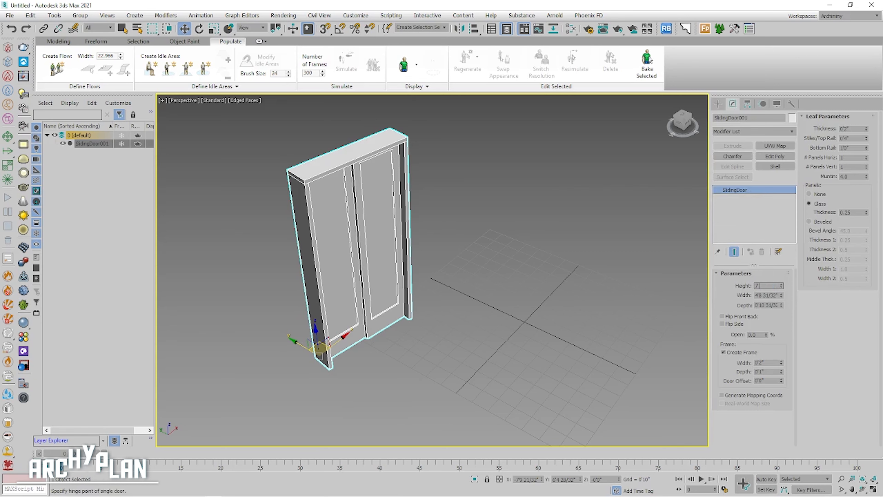
{"action": "key", "text": "Return"}
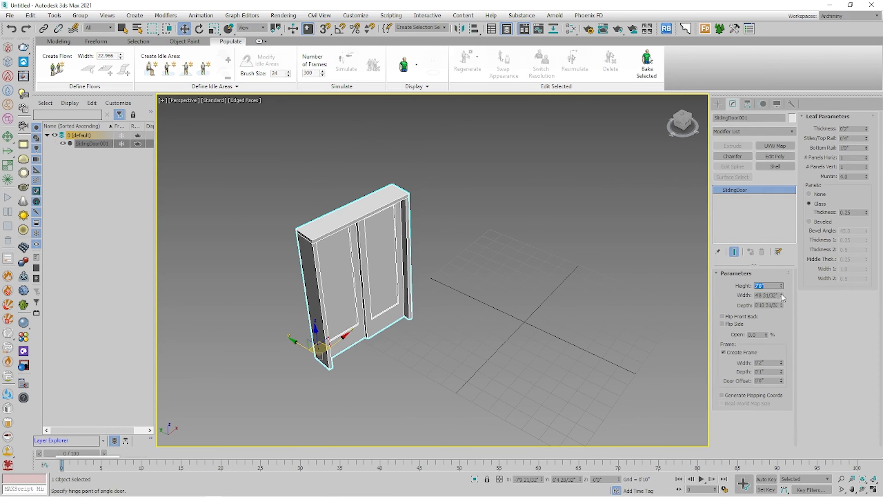
Set the sliding door's width to 42 inches and its depth to 5 inches.
{"action": "mouse_move", "coordinate": [781, 294]}
{"action": "left_mouse_down"}
{"action": "mouse_move", "coordinate": [780, 278]}
{"action": "mouse_move", "coordinate": [778, 297]}
{"action": "left_mouse_up"}
{"action": "left_click_drag", "start_coordinate": [776, 295], "coordinate": [752, 295]}
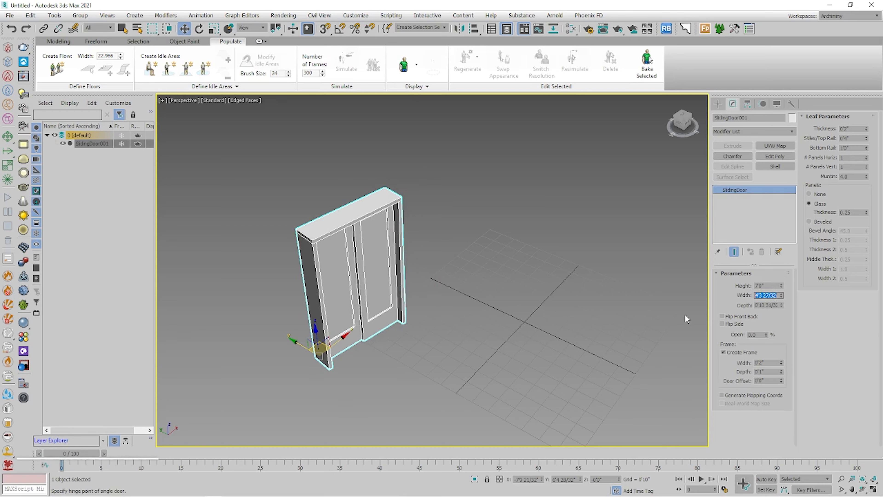
{"action": "type", "text": "4'2\""}
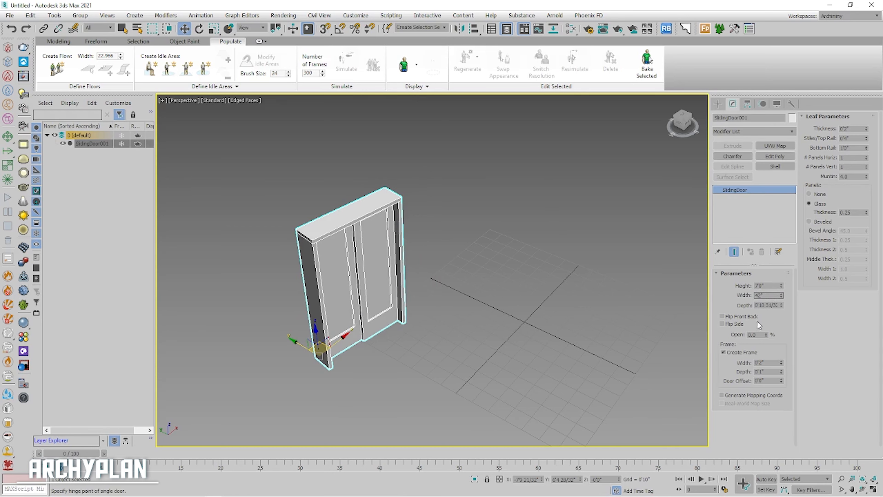
{"action": "key", "text": "Return"}
{"action": "key", "text": "Tab"}
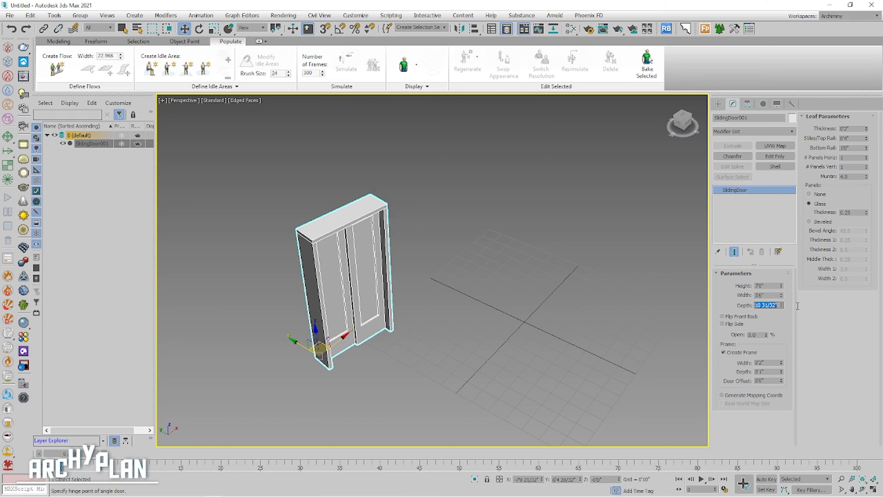
{"action": "type", "text": "05"}
{"action": "key", "text": "Return"}
Set the sliding door's Open value to 25 percent.
{"action": "scroll", "coordinate": [373, 296], "scroll_direction": "up", "scroll_amount": 2}
{"action": "mouse_move", "coordinate": [422, 293]}
{"action": "middle_mouse_down", "text": "alt"}
{"action": "mouse_move", "coordinate": [372, 296]}
{"action": "mouse_move", "coordinate": [378, 310]}
{"action": "mouse_move", "coordinate": [414, 290]}
{"action": "mouse_move", "coordinate": [418, 277]}
{"action": "mouse_move", "coordinate": [410, 294]}
{"action": "middle_mouse_up", "text": "alt"}
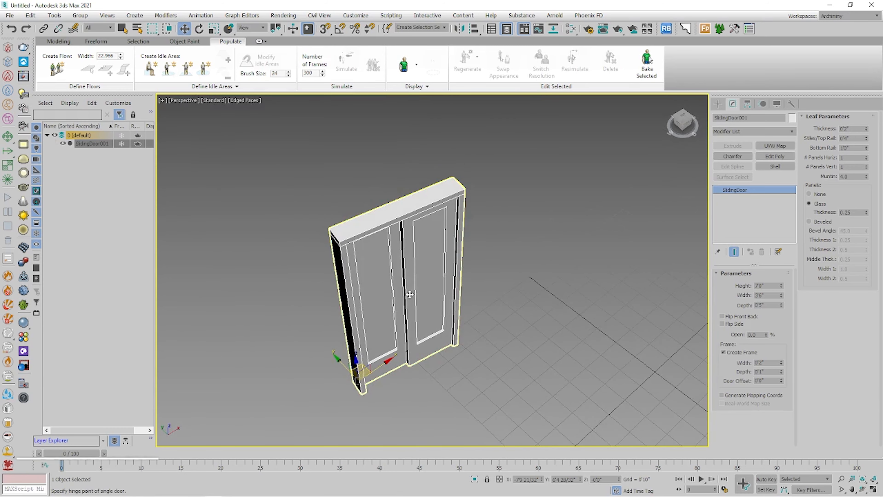
{"action": "scroll", "coordinate": [410, 298], "scroll_direction": "up", "scroll_amount": 2}
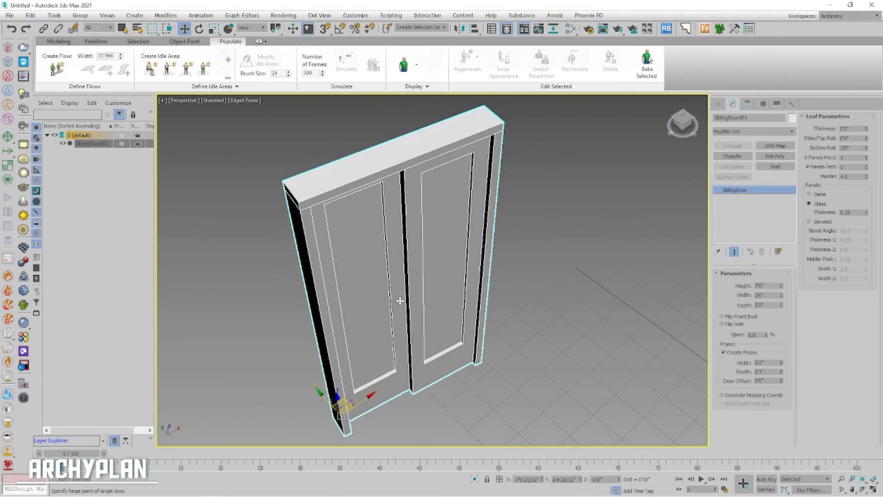
{"action": "scroll", "coordinate": [407, 301], "scroll_direction": "up", "scroll_amount": 1}
{"action": "scroll", "coordinate": [416, 283], "scroll_direction": "down", "scroll_amount": 3}
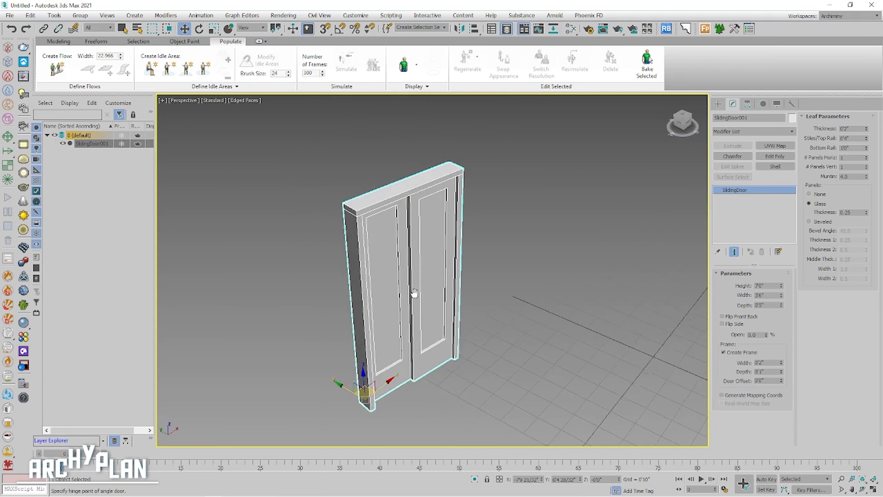
{"action": "scroll", "coordinate": [413, 296], "scroll_direction": "up", "scroll_amount": 3}
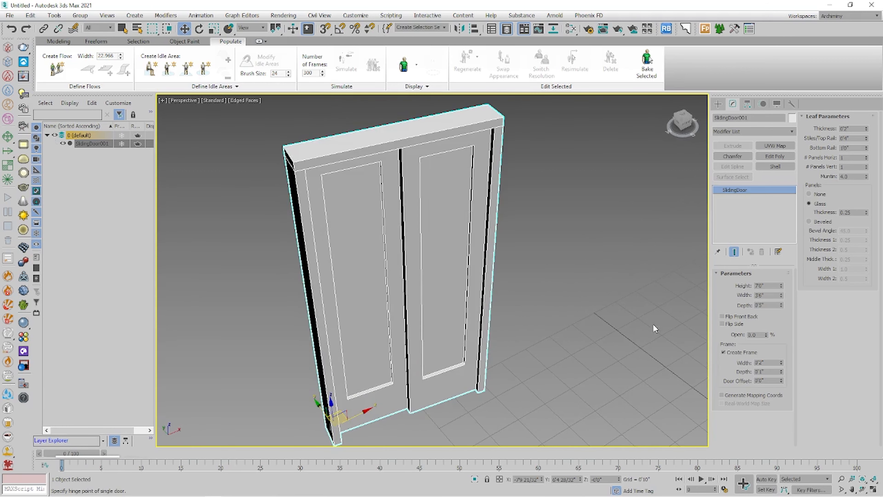
{"action": "left_click_drag", "start_coordinate": [767, 335], "coordinate": [766, 327]}
{"action": "double_click", "coordinate": [760, 335]}
{"action": "type", "text": "25"}
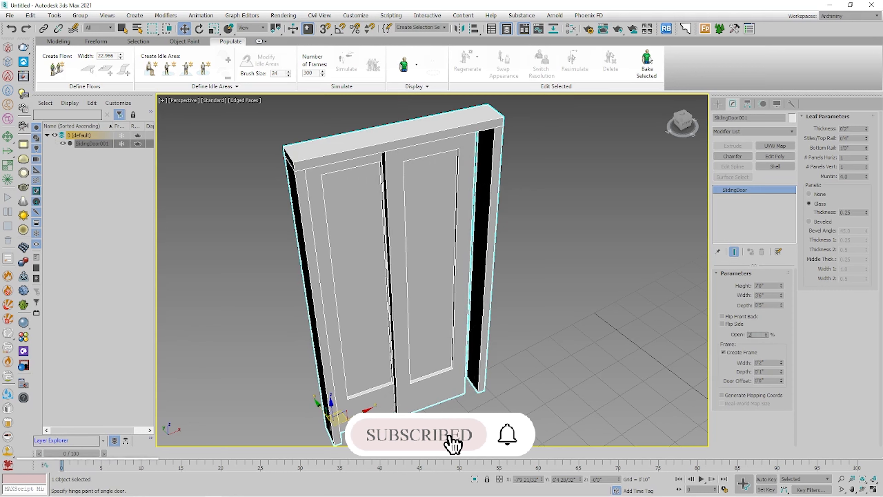
{"action": "key", "text": "Return"}
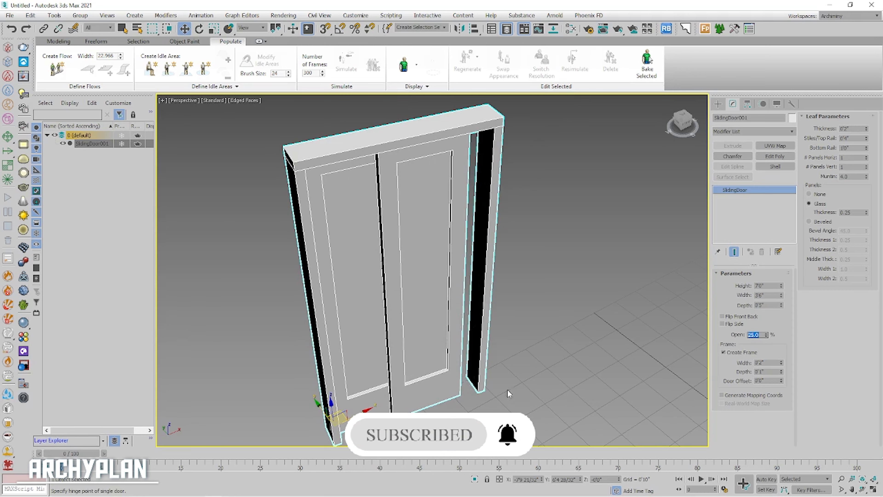
Set the sliding door's Open value to 45 percent.
{"action": "middle_click_drag", "start_coordinate": [511, 392], "coordinate": [435, 377], "text": "alt"}
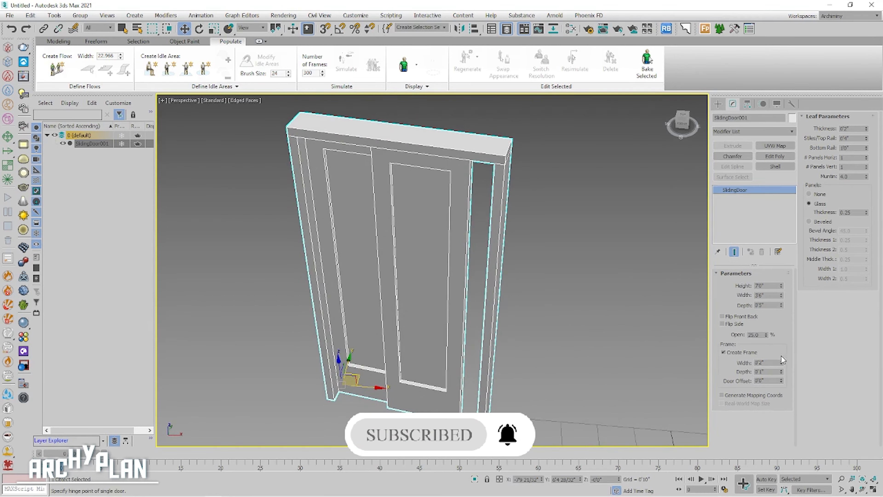
{"action": "left_click_drag", "start_coordinate": [764, 335], "coordinate": [741, 335]}
{"action": "type", "text": "45"}
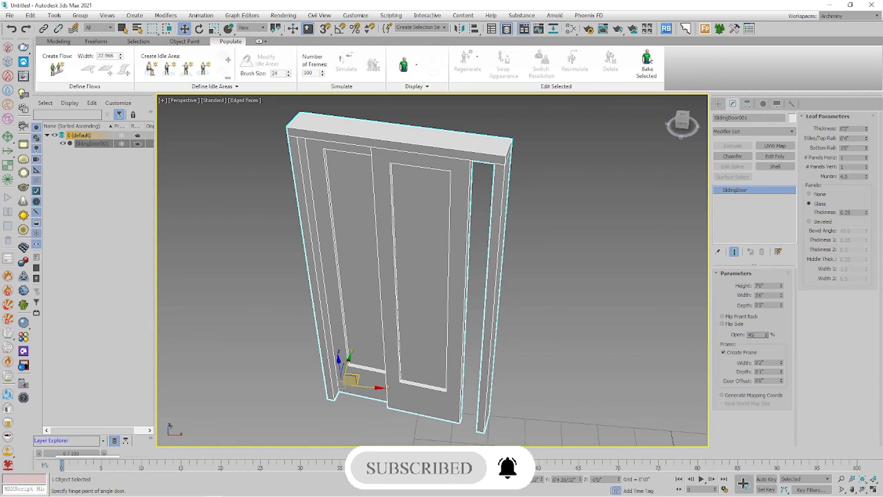
{"action": "key", "text": "Return"}
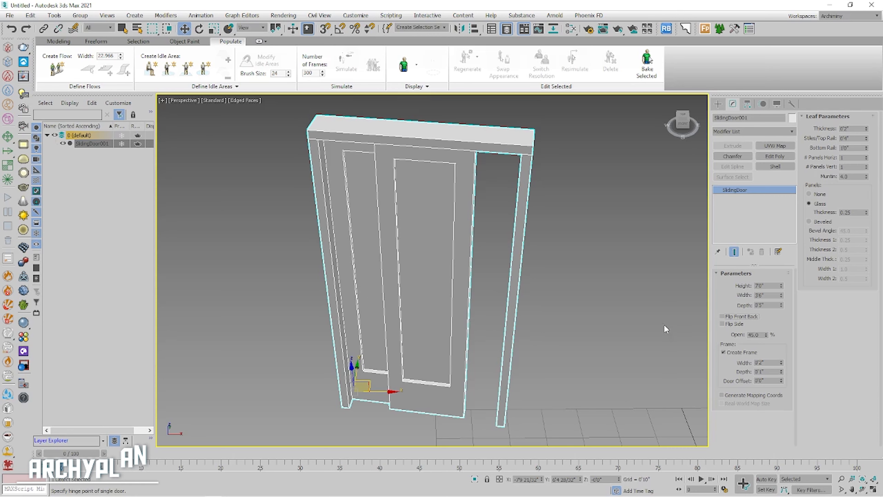
Flip the sliding door's leaves front to back and switch the side on which the door opens.
{"action": "left_click", "coordinate": [722, 316]}
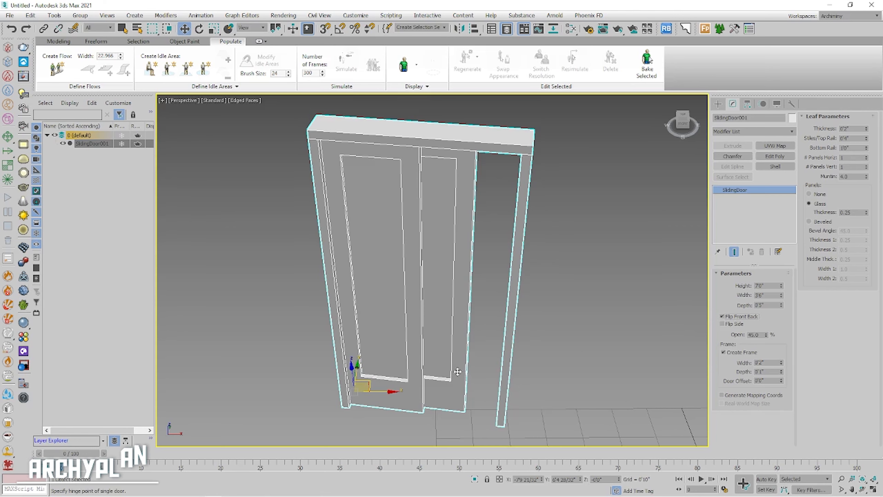
{"action": "left_click", "coordinate": [722, 324]}
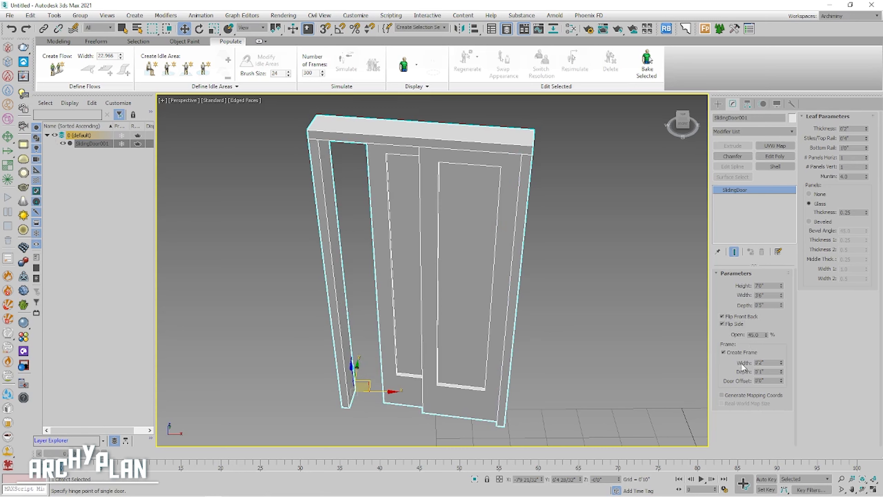
Widen the door frame to about 3 13/32 inches and adjust the leaf thickness to about 1 31/32 inches.
{"action": "left_click_drag", "start_coordinate": [782, 364], "coordinate": [778, 327]}
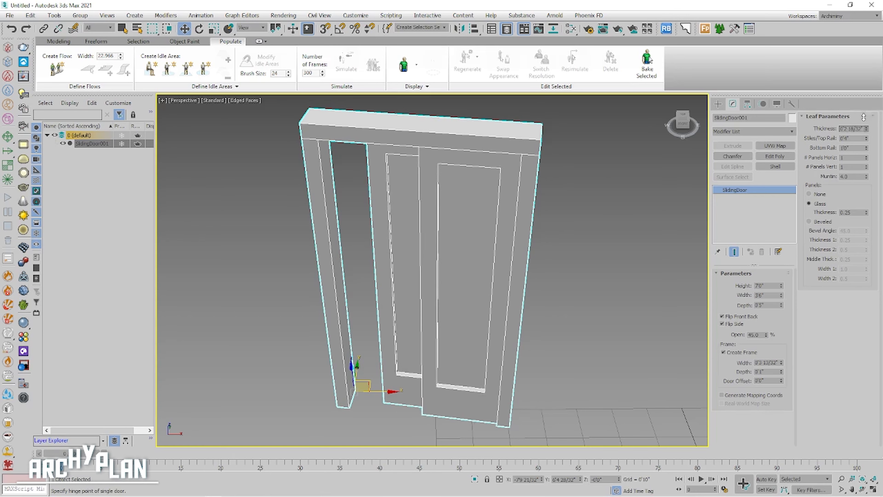
{"action": "left_click_drag", "start_coordinate": [852, 129], "coordinate": [852, 131]}
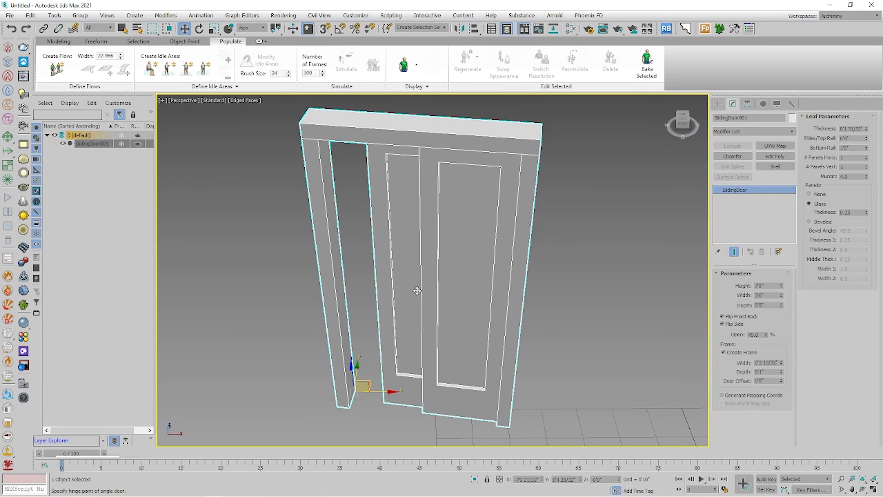